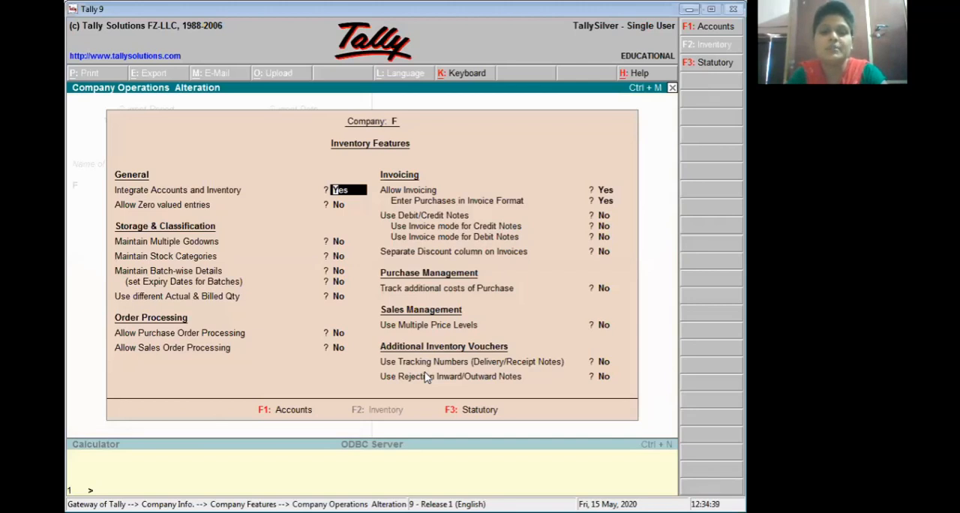
Step: Enable the use of different actual and billed quantities in the company's inventory features, save, and return to the Gateway of Tally
key(Return)
key(Return)
key(Return)
key(Return)
key(Return)
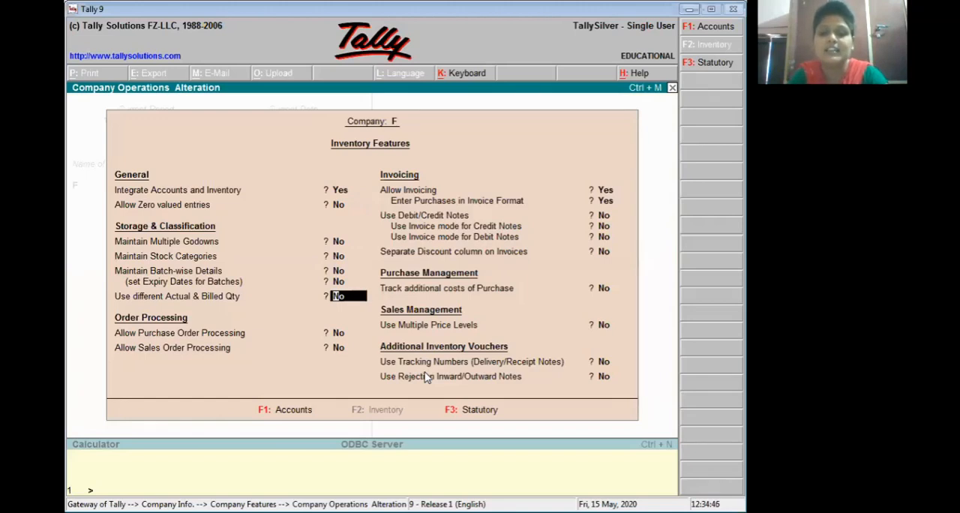
text(y)
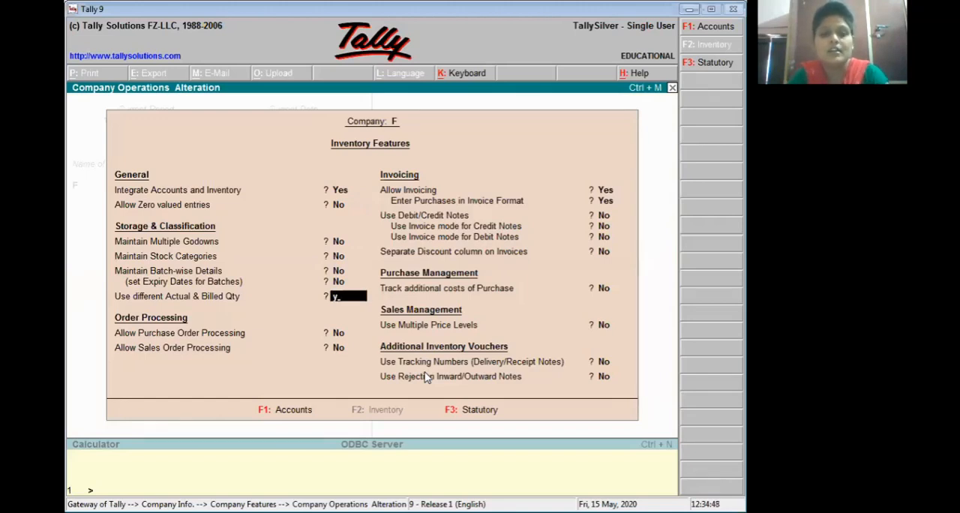
key(Return)
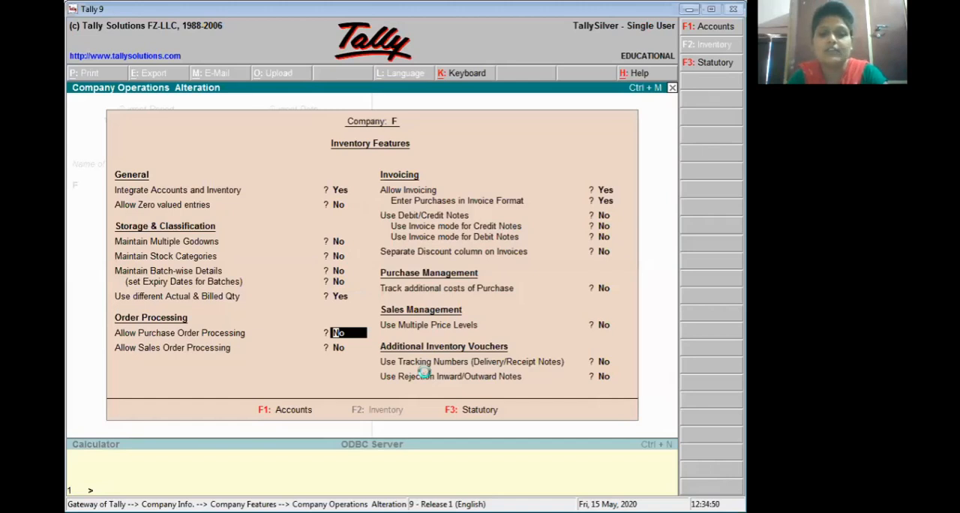
key(ctrl+a)
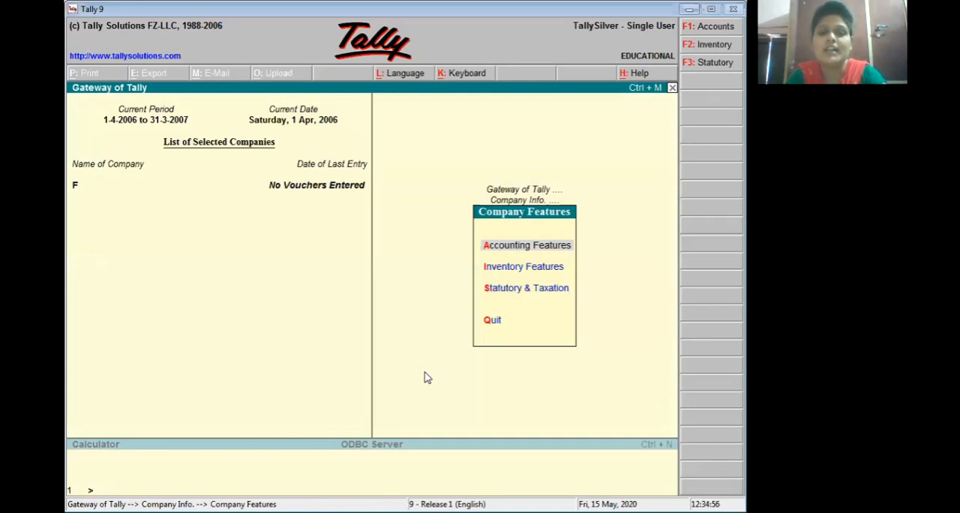
key(Escape)
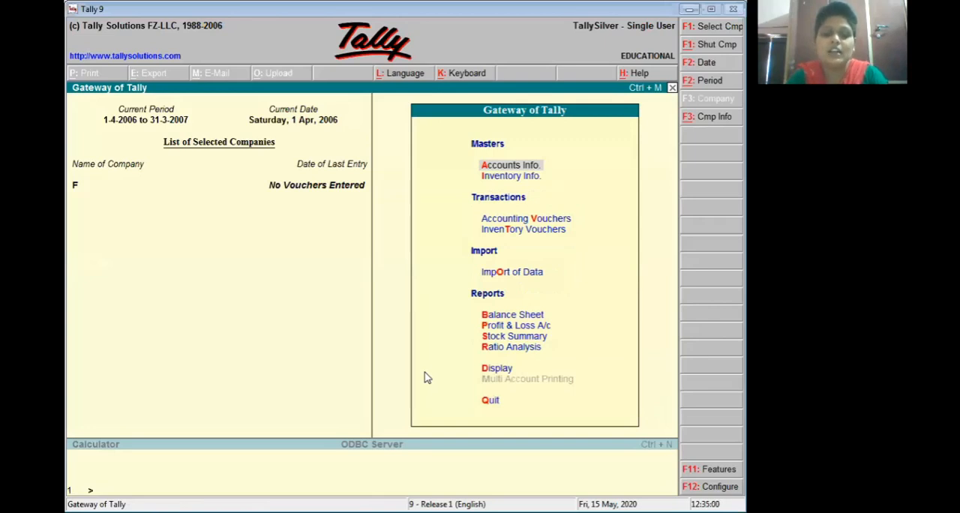
Step: Start a new purchase voucher in the accounting vouchers and set its reference to 1
key(v)
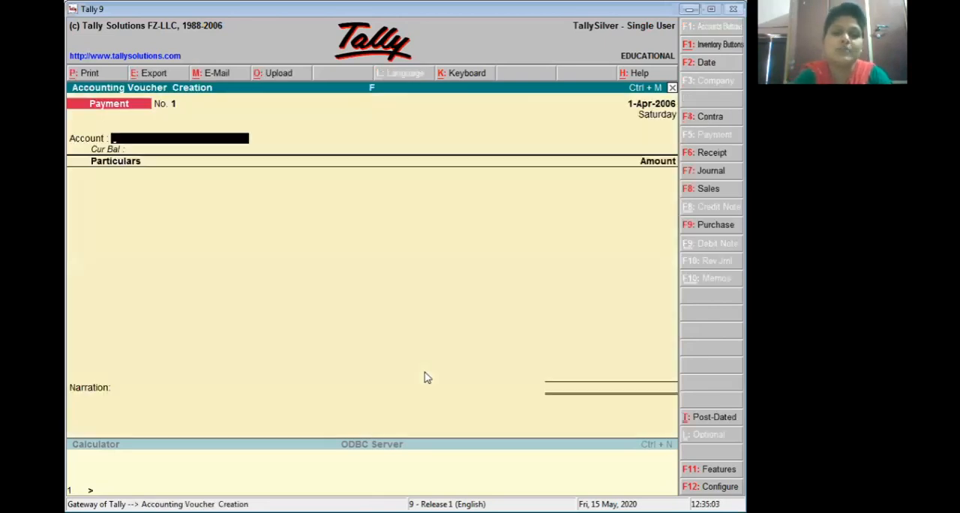
key(F9)
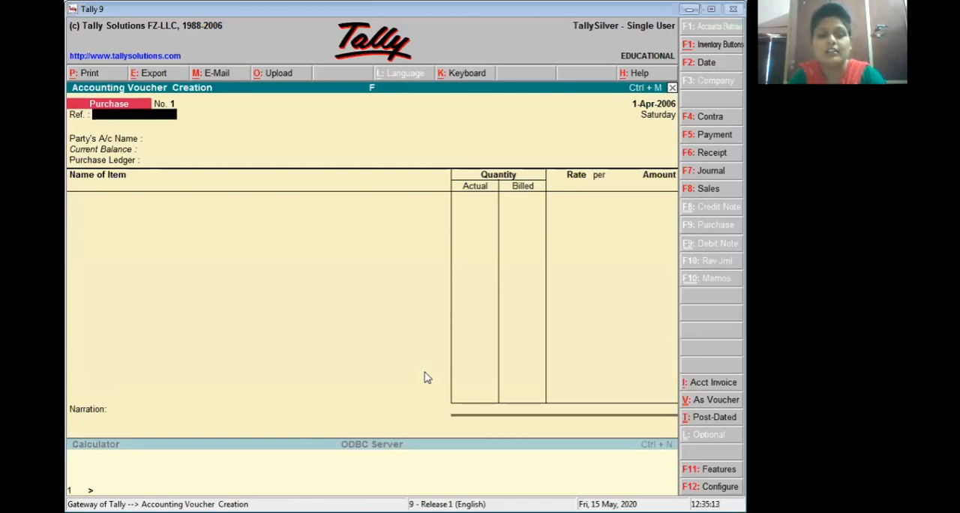
text(1)
key(Return)
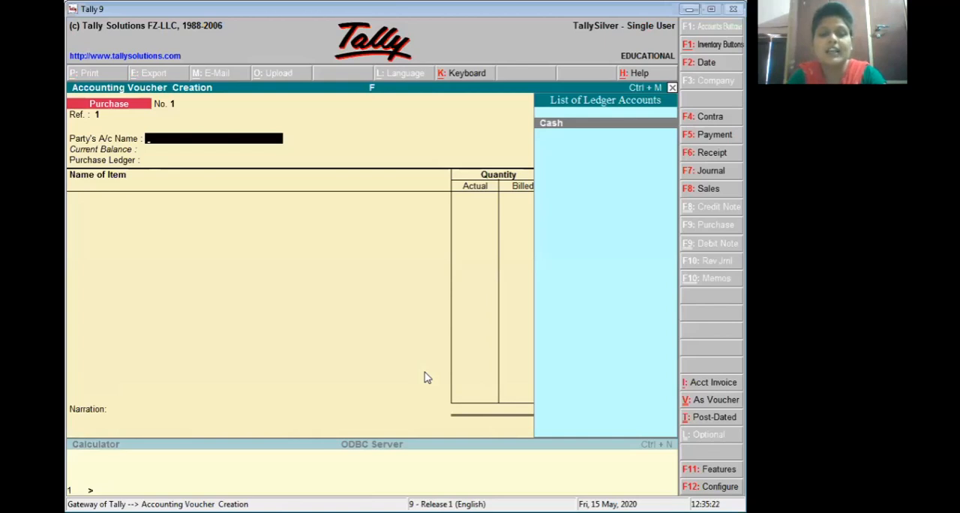
Step: Create a ledger named Rr under Sundry Creditors and use it as the voucher's party account
key(alt+c)
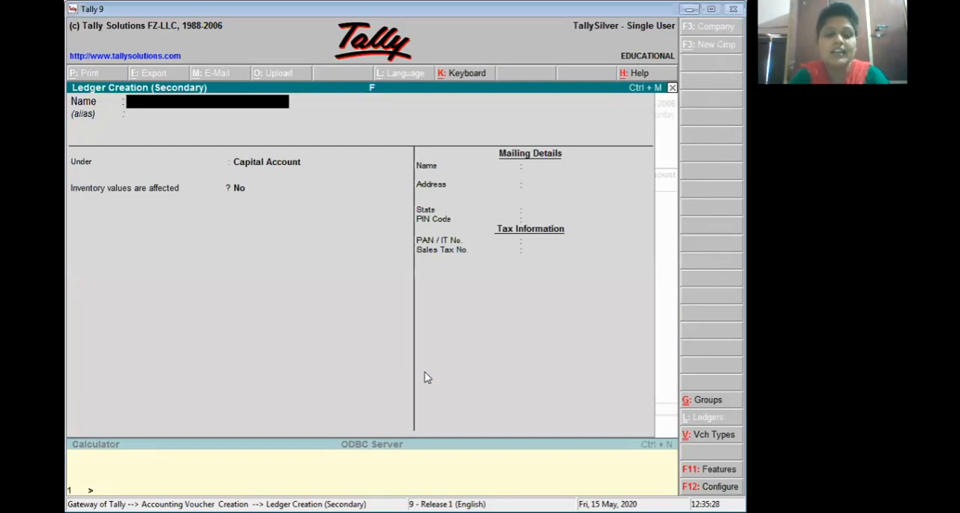
text(Rr)
key(Return)
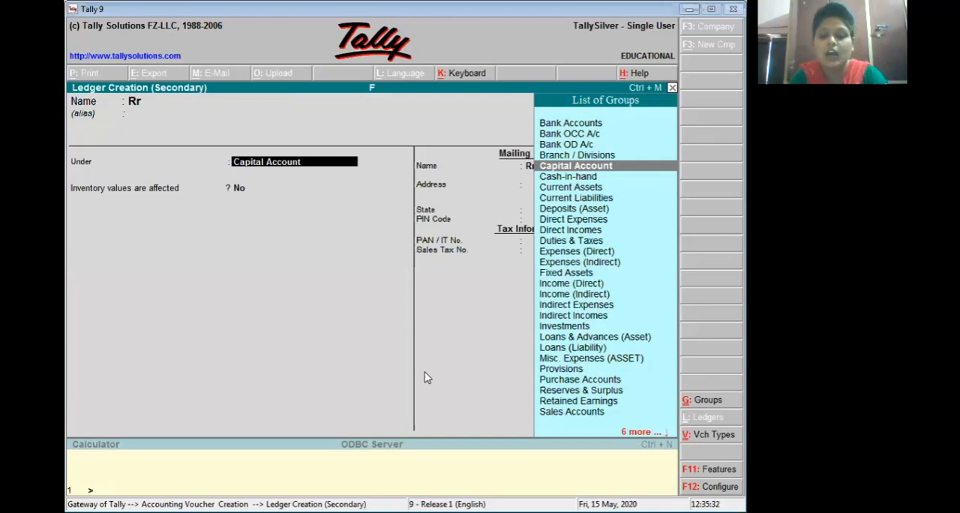
text(S)
key(Down)
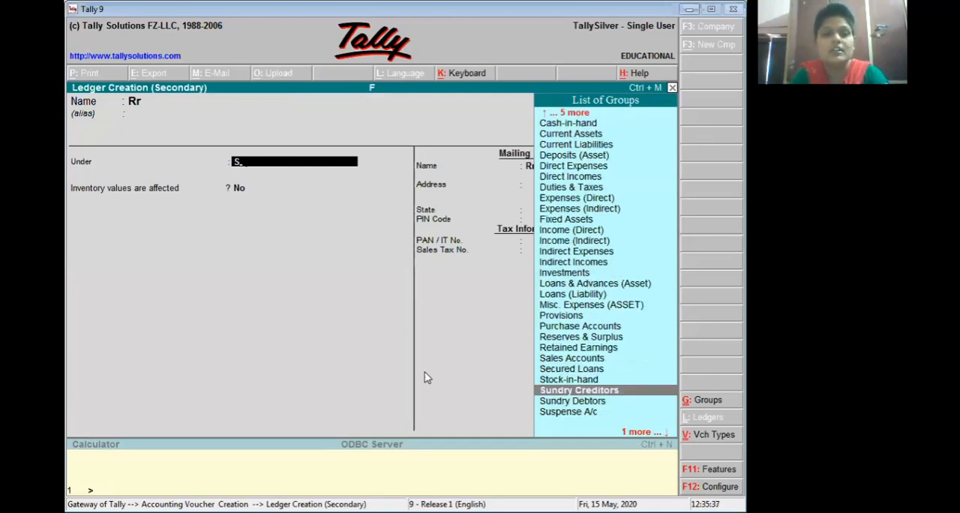
key(Return)
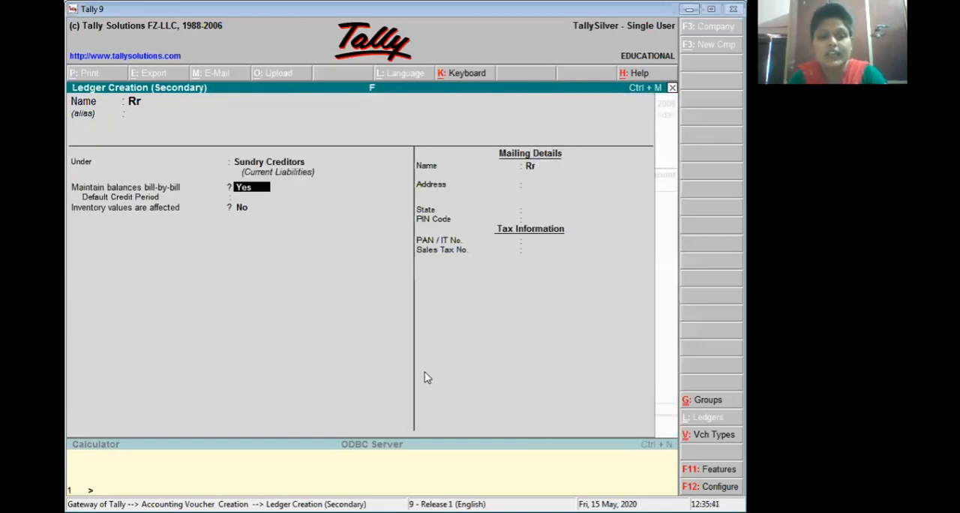
key(ctrl+a)
key(Return)
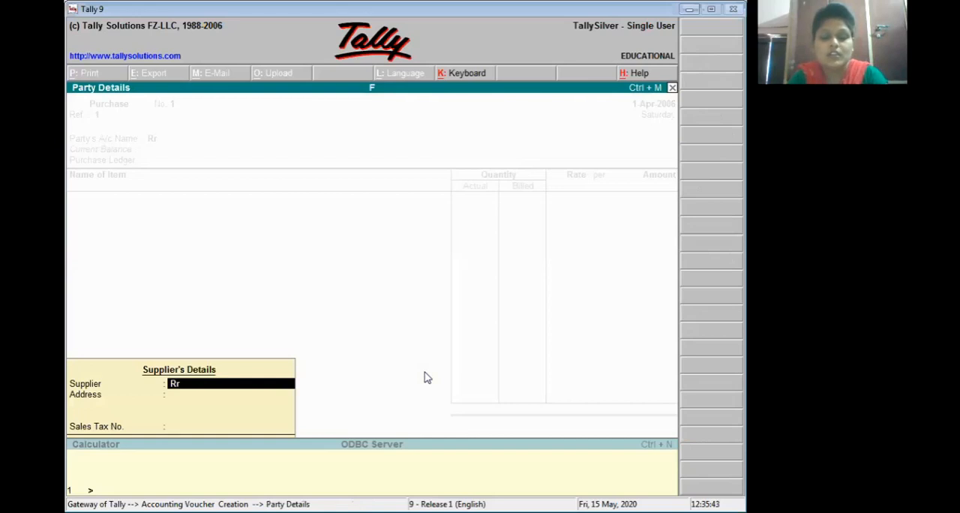
Step: Fill in the supplier's address and sales tax number in the party details, keeping Rr as the supplier
key(Return)
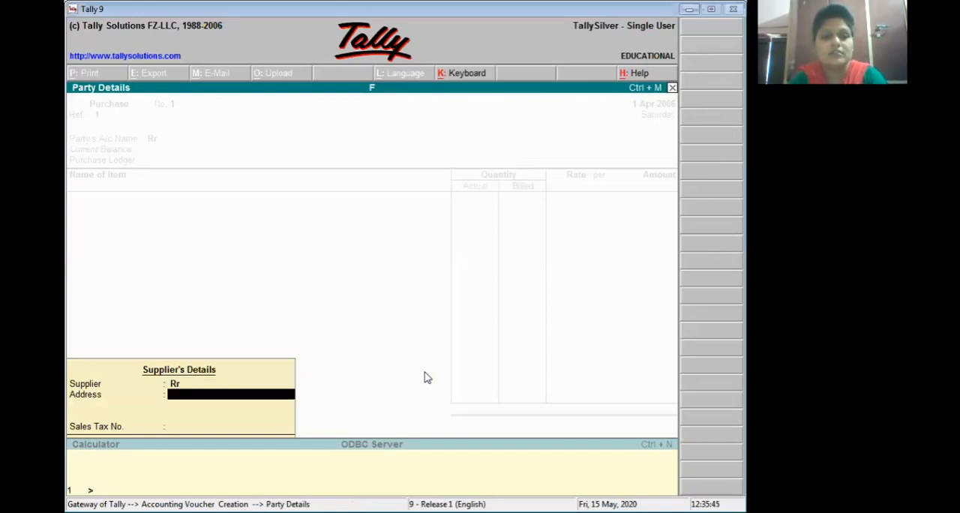
text(f jh jkhfjk xc)
key(Return)
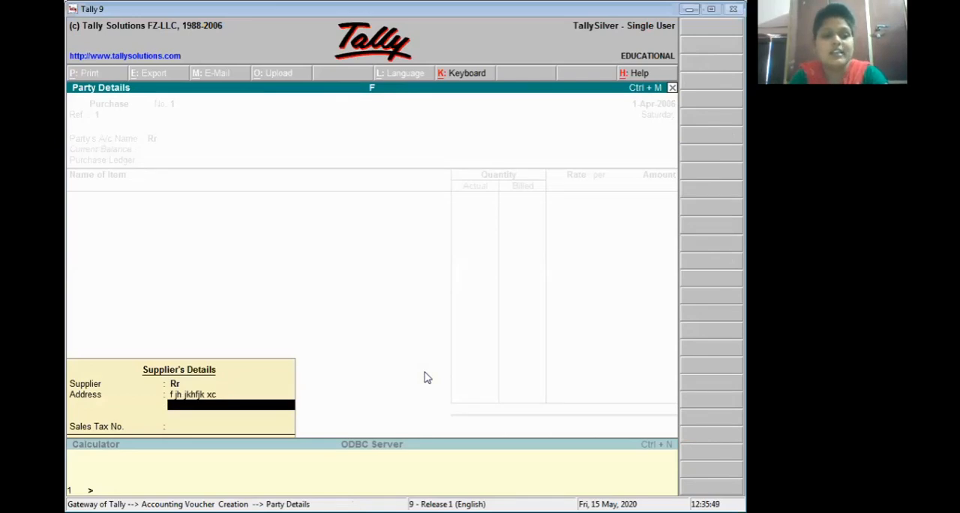
key(Return)
text(12)
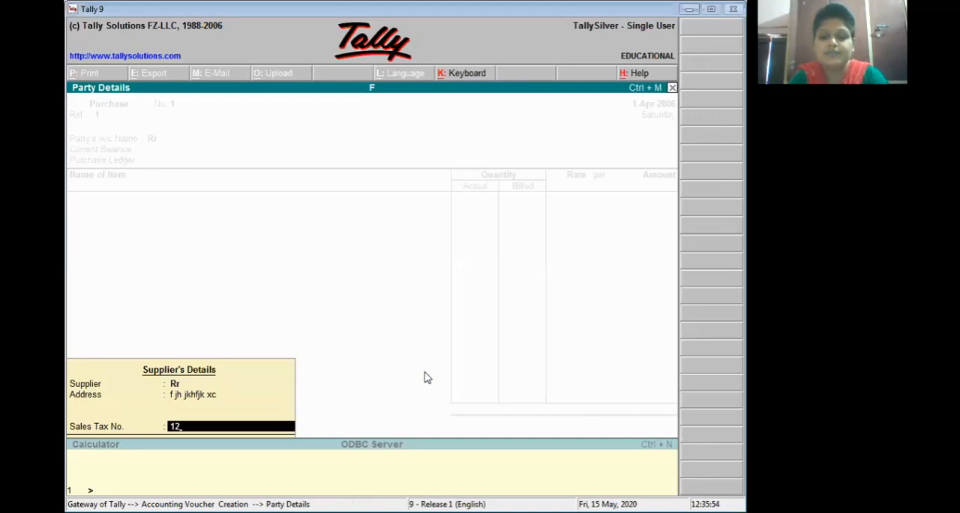
key(Return)
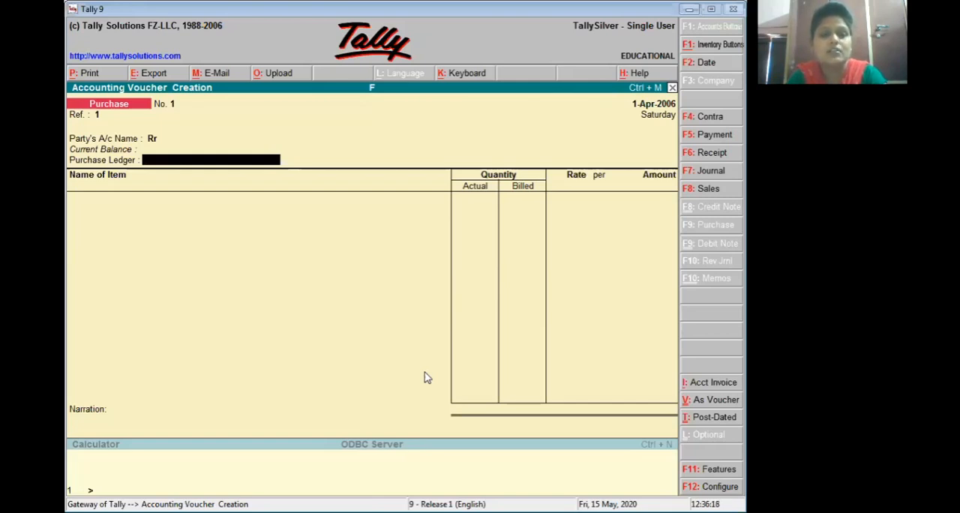
Step: Create a ledger named Prc under Purchase Accounts with inventory values affected, as the voucher's purchase ledger
key(alt+c)
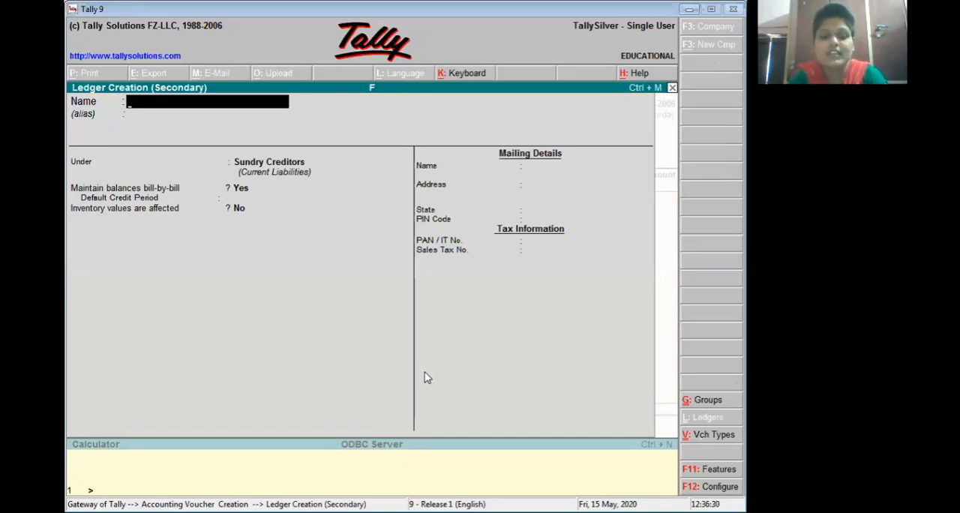
text(Prc)
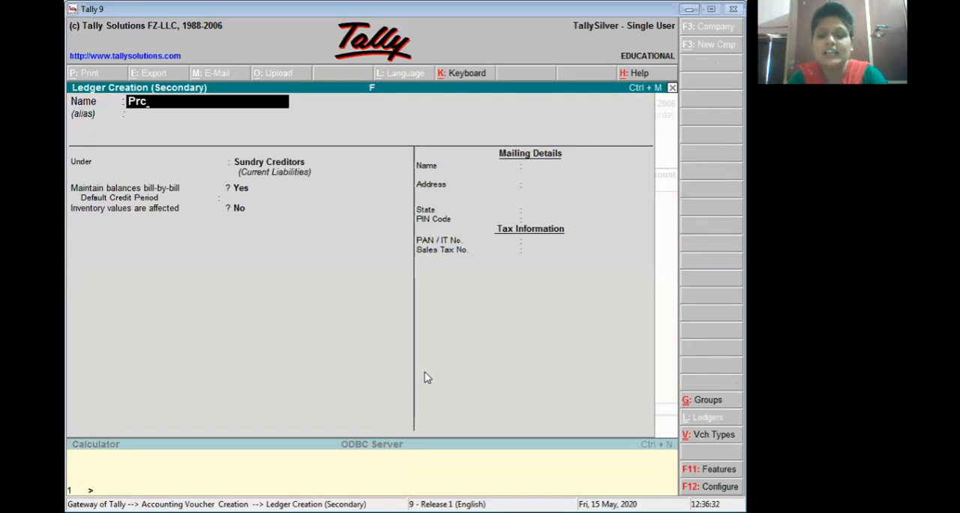
key(Return)
key(Return)
text(P)
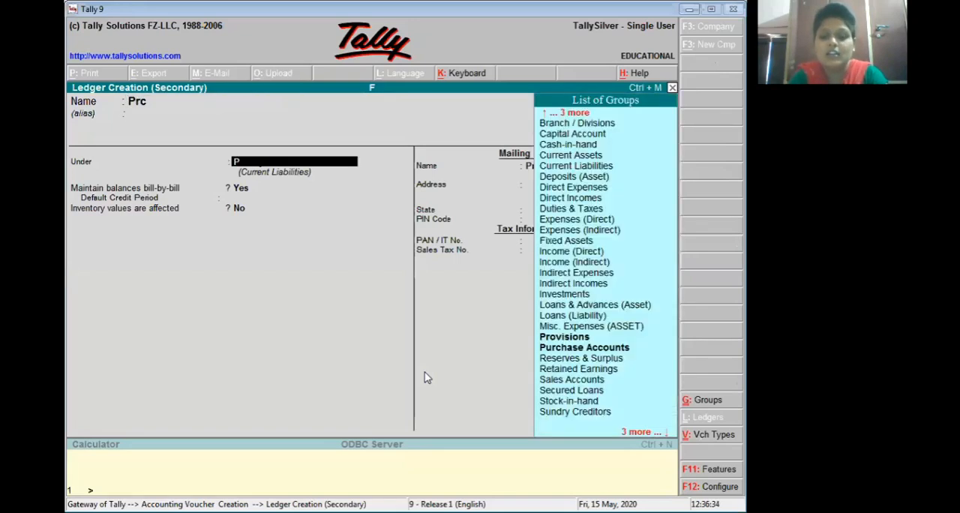
text(u)
key(Return)
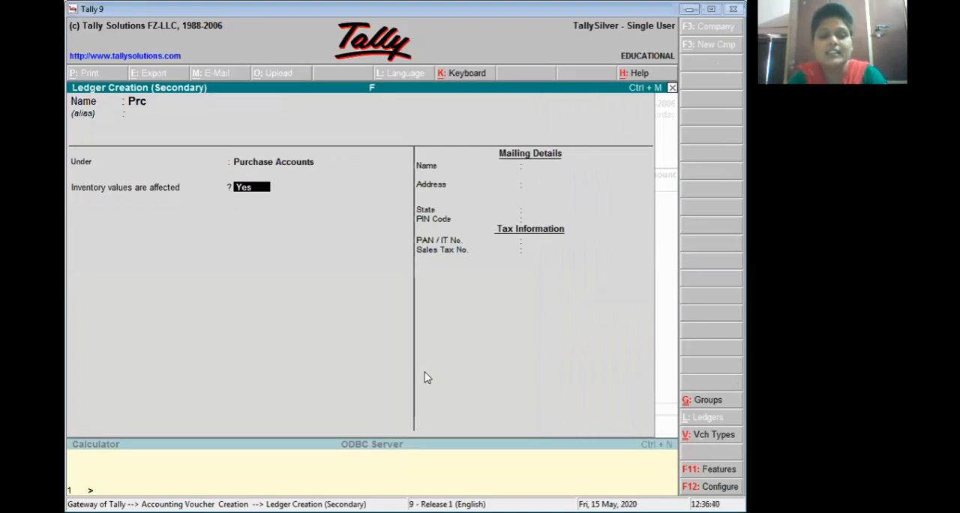
key(ctrl+a)
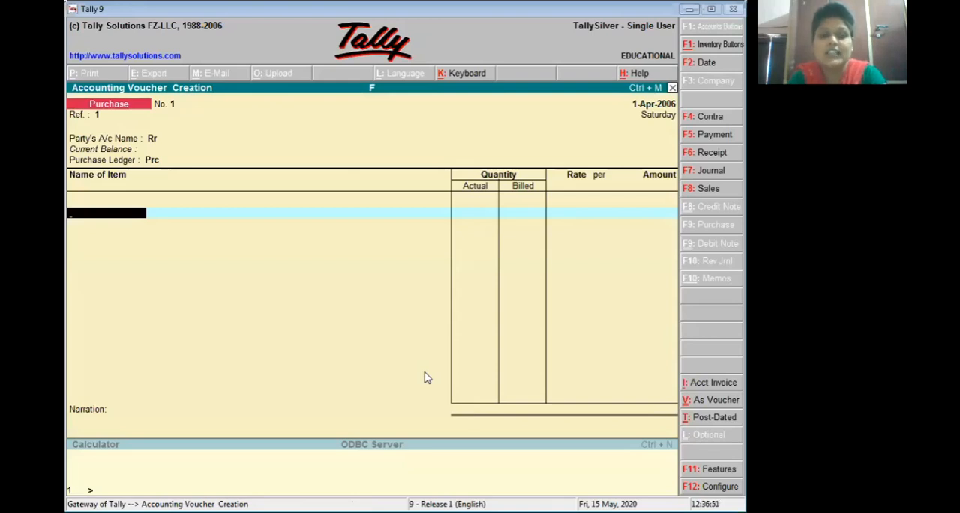
Step: Begin a new stock item named Shirt and place it under a newly created stock group named Cloth
key(alt+c)
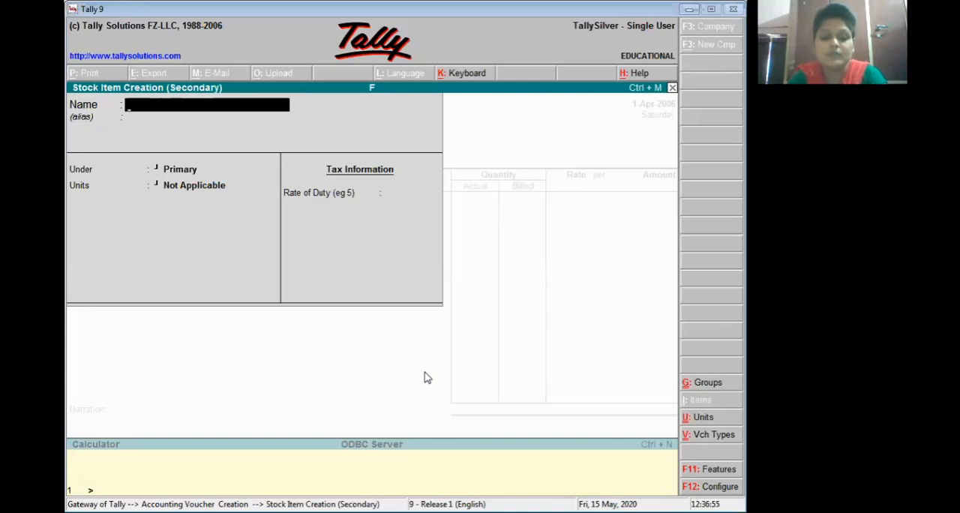
text(Shirt)
key(Return)
key(Return)
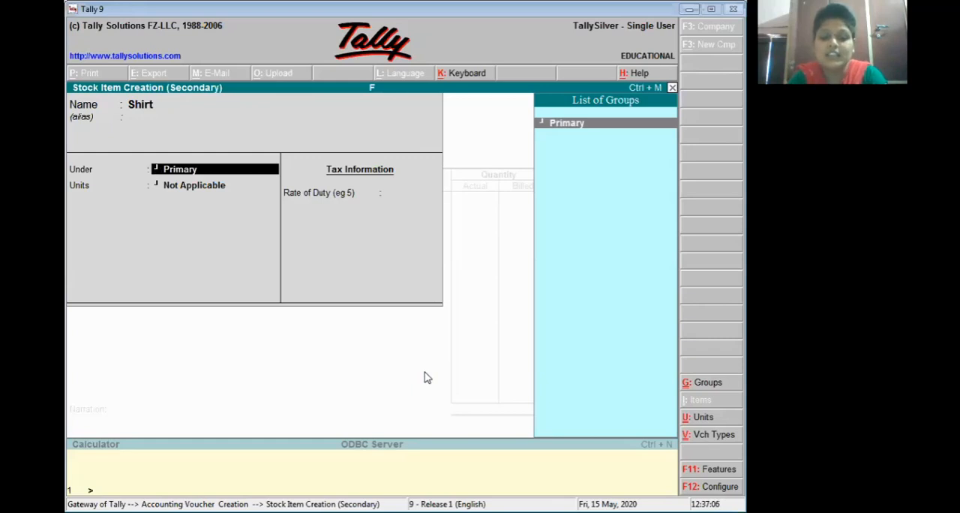
key(alt+c)
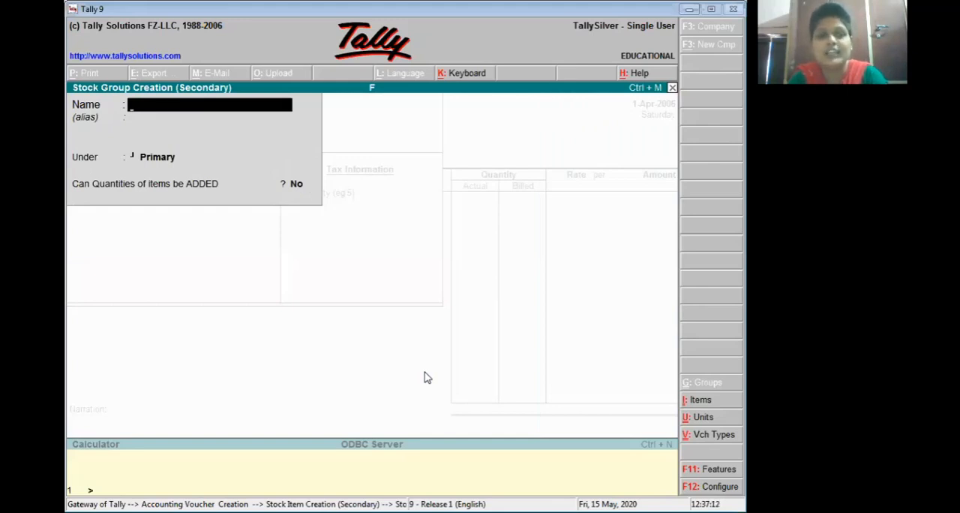
text(Cloth)
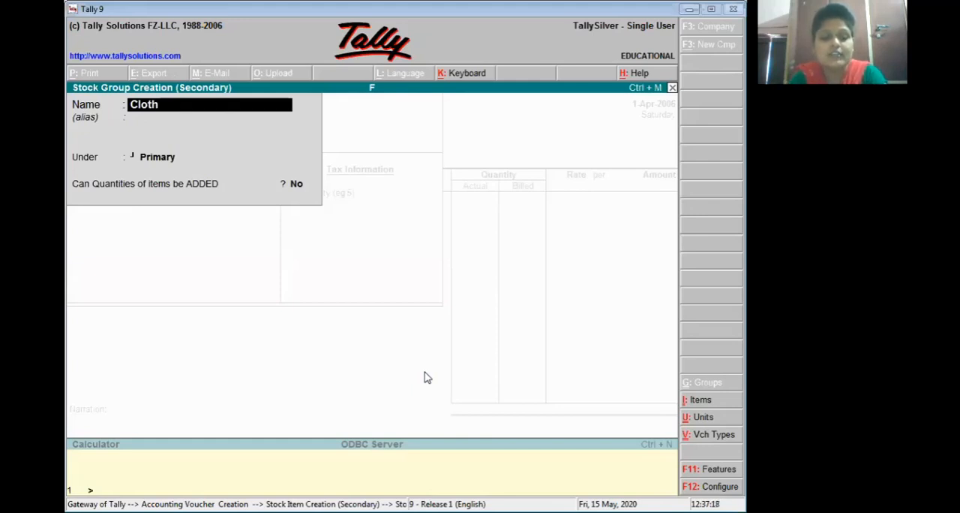
key(ctrl+a)
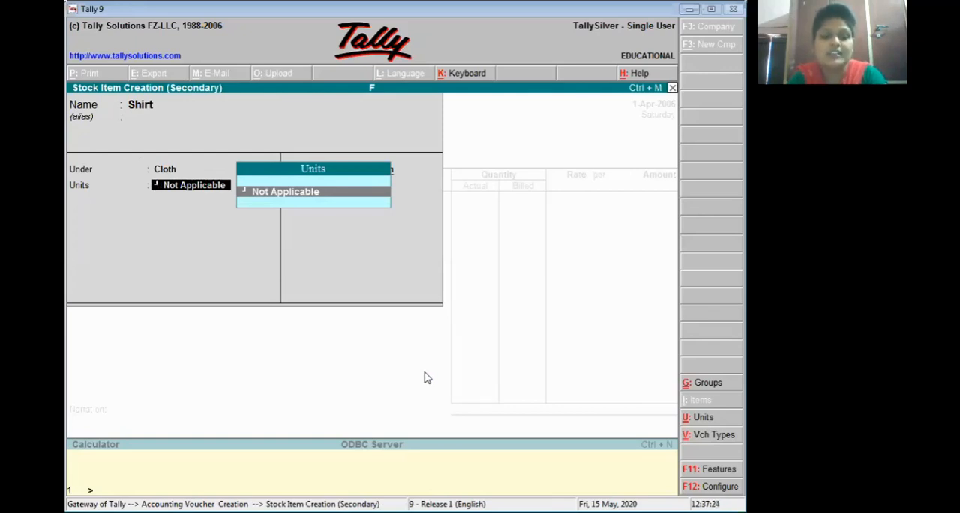
Step: Create a simple unit with the symbol pcs for the Shirt item and save the stock item into the voucher
key(alt+c)
text(pcs)
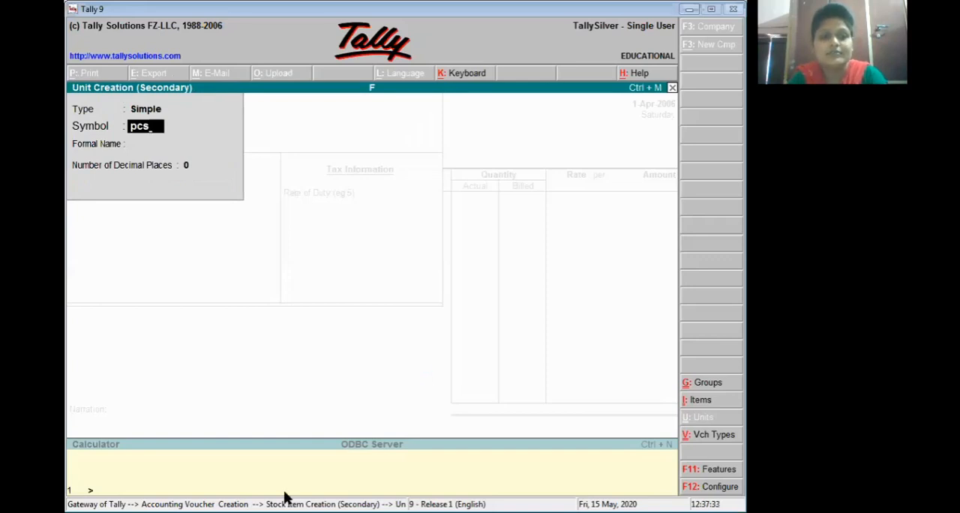
key(ctrl+a)
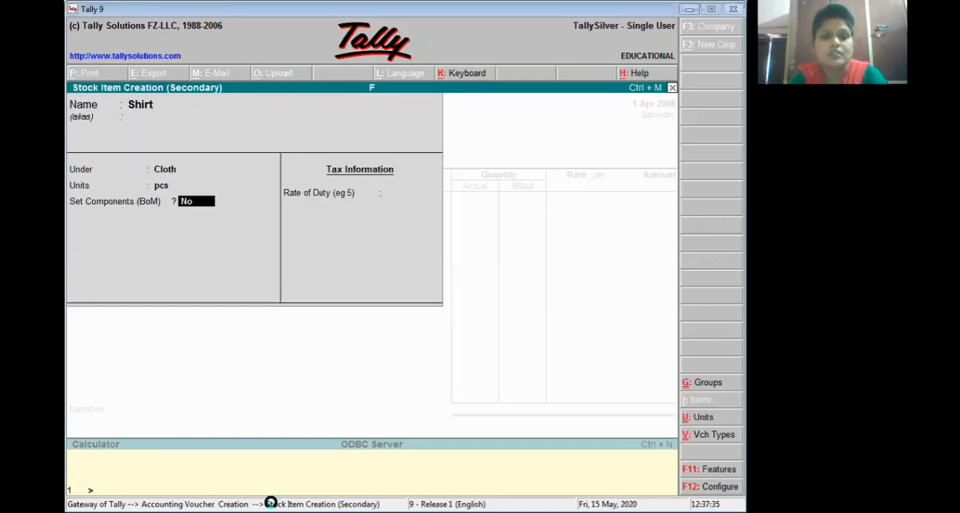
key(ctrl+a)
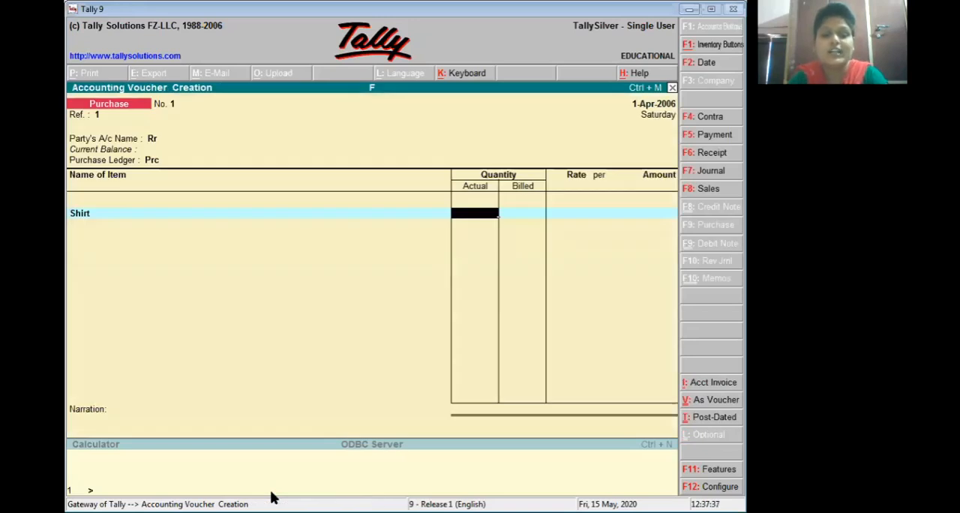
Step: Enter the Shirt line with an actual quantity of 100 pcs, a billed quantity of 120 pcs and a rate of 900 per pcs
text(100)
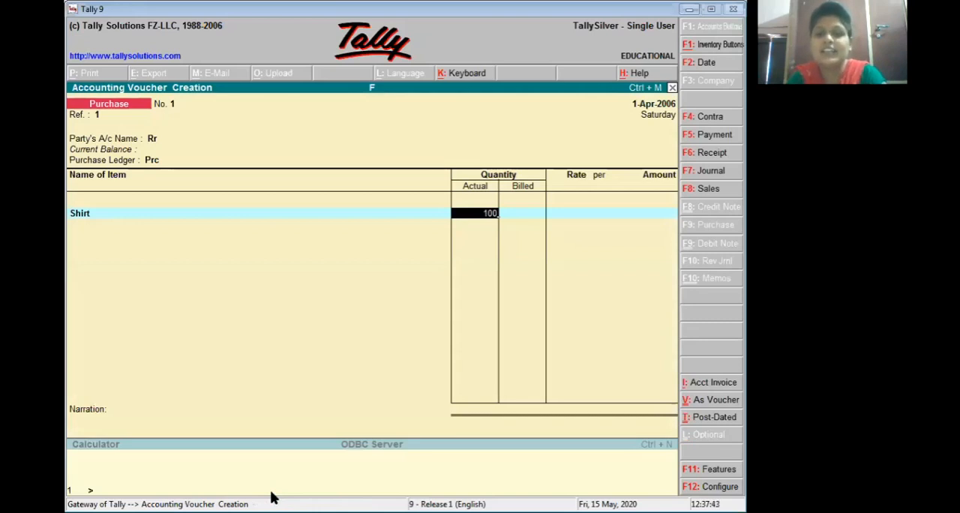
key(Return)
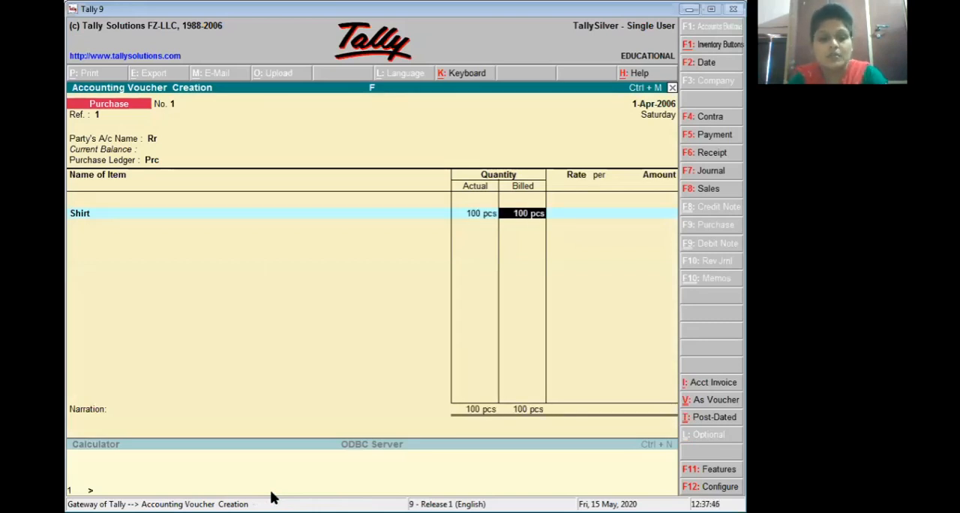
text(120)
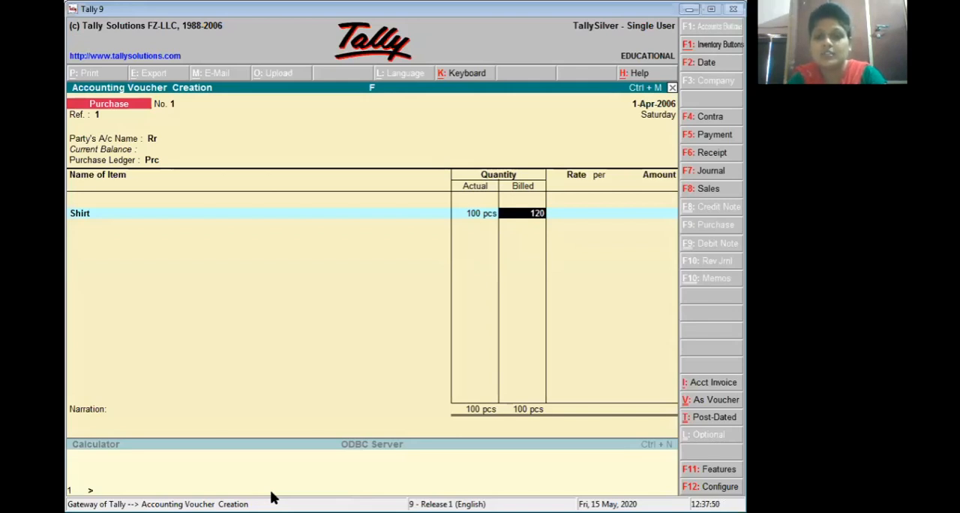
key(Return)
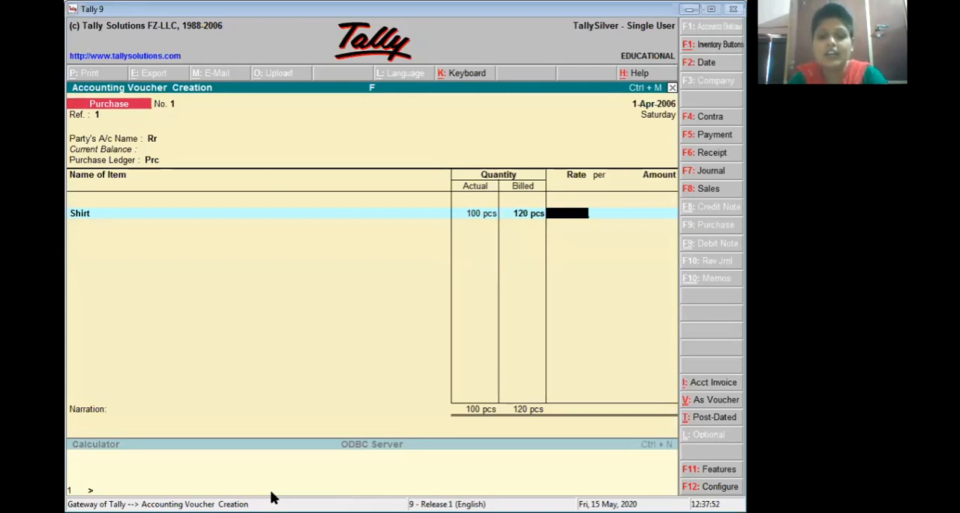
text(900)
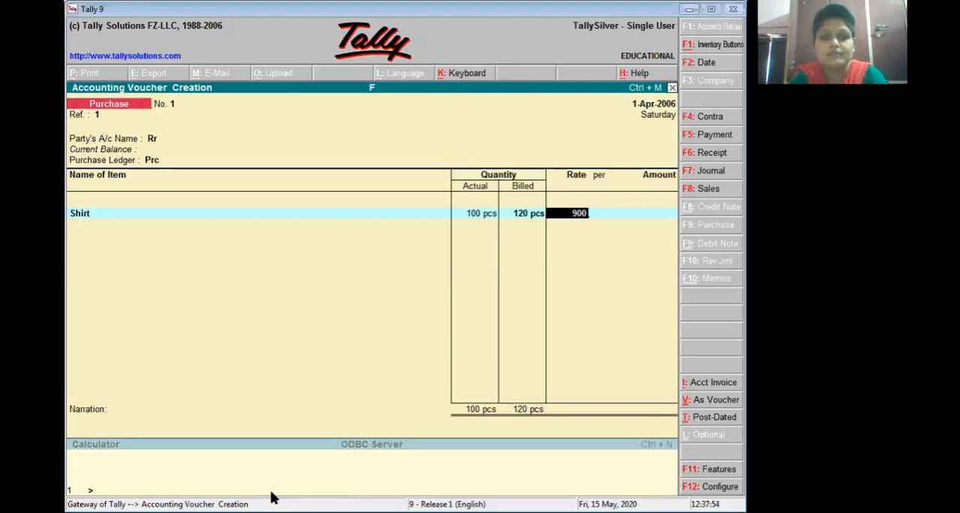
key(Return)
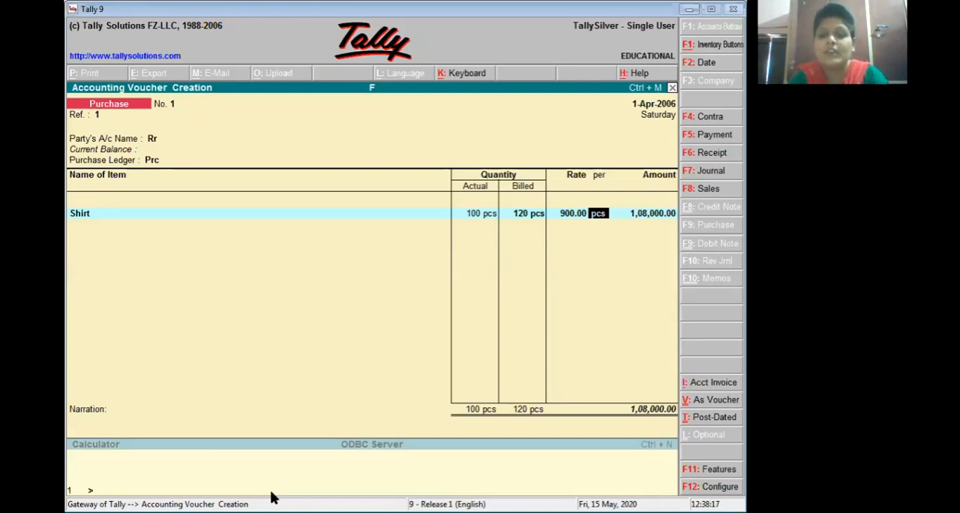
key(Return)
key(Return)
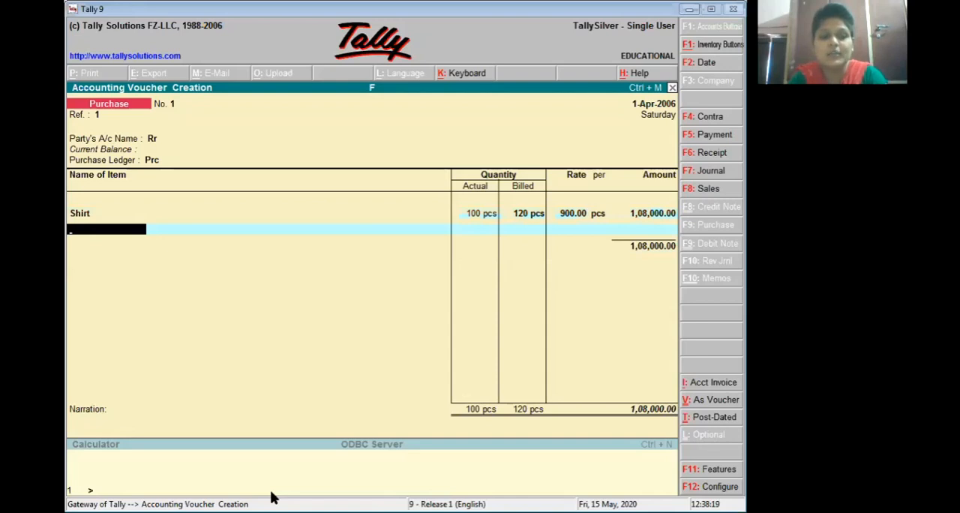
Step: Create a stock item named Lux Shop under Primary with pcs as its unit, as the voucher's second item
key(alt+c)
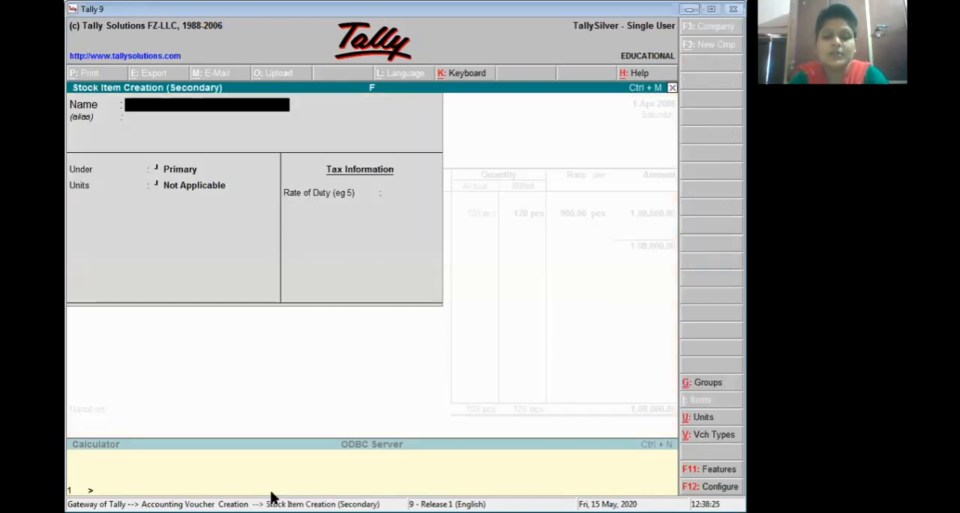
text(Lu)
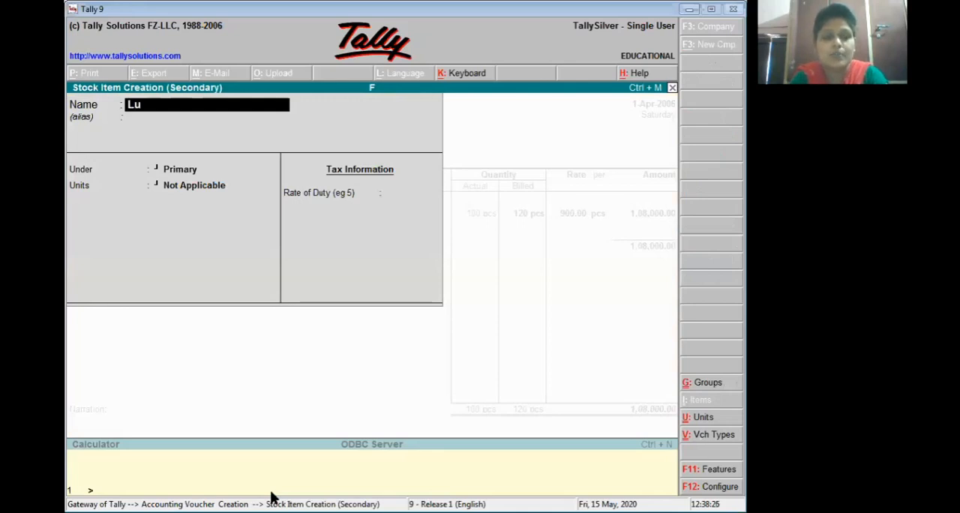
text(x Shop)
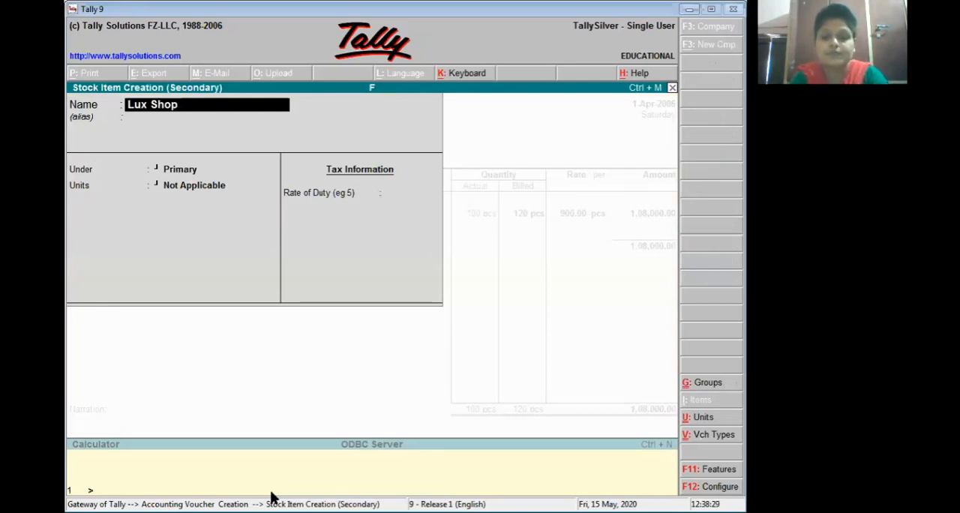
key(Return)
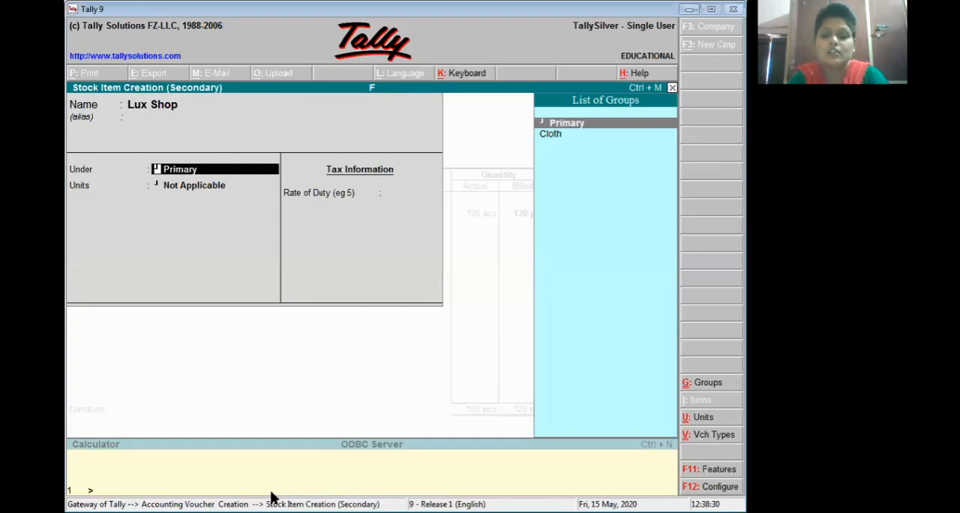
key(Return)
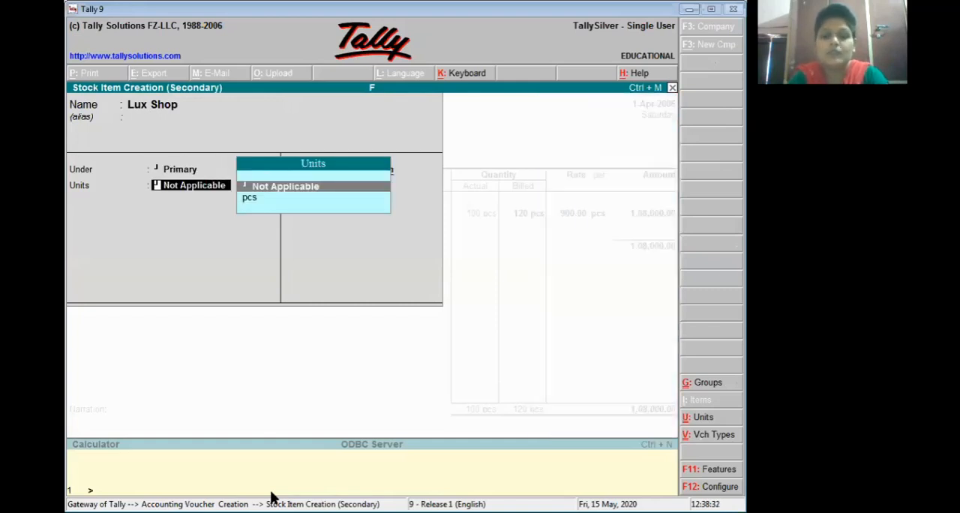
key(Down)
key(Return)
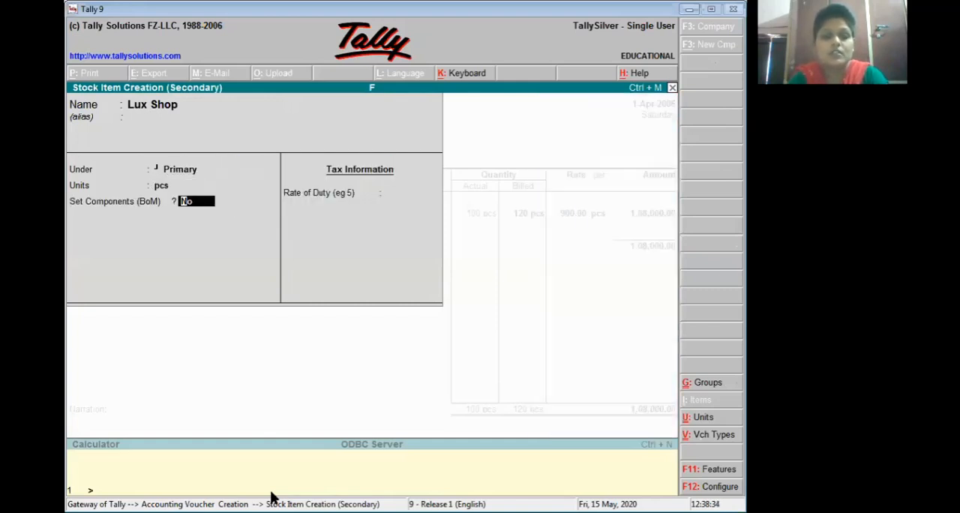
key(ctrl+a)
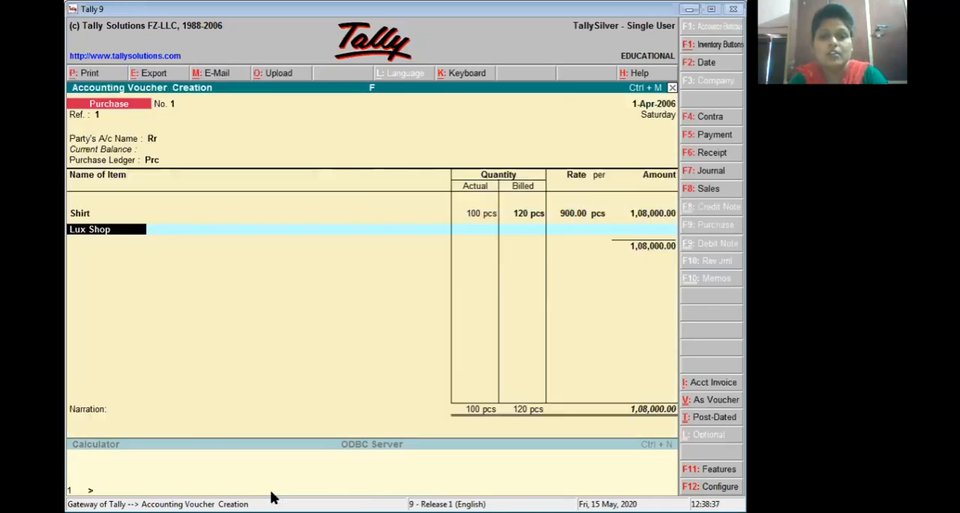
Step: Set the Lux Shop line's actual quantity to 90 pcs and its billed quantity to 100 pcs
key(Return)
text(9)
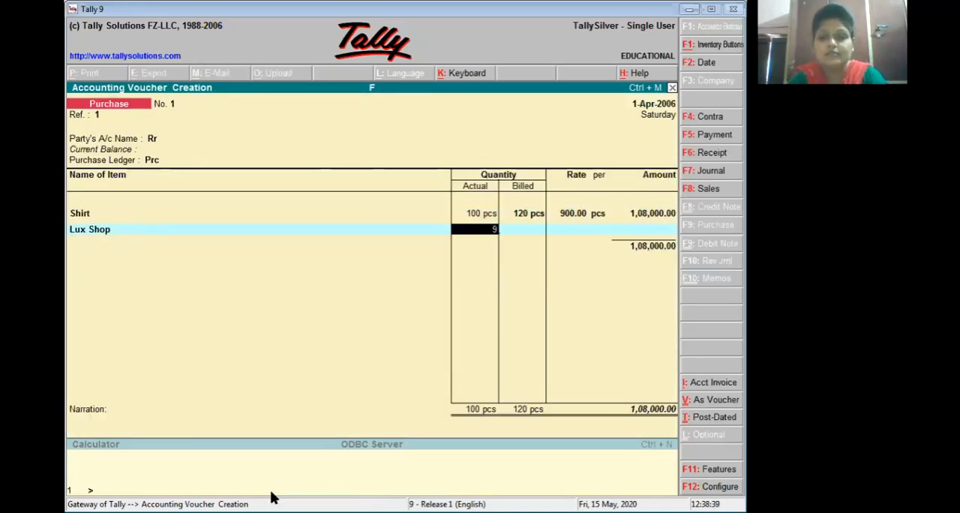
text(0)
key(Return)
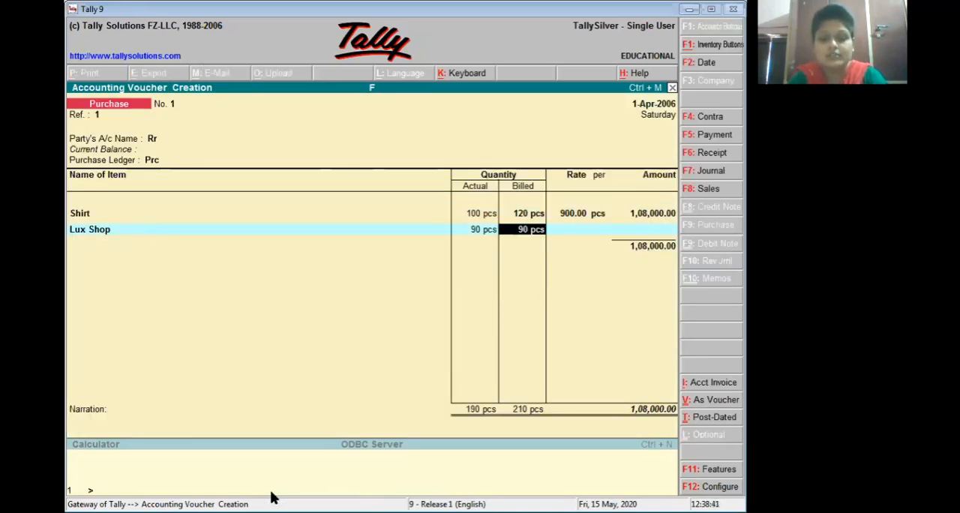
text(100)
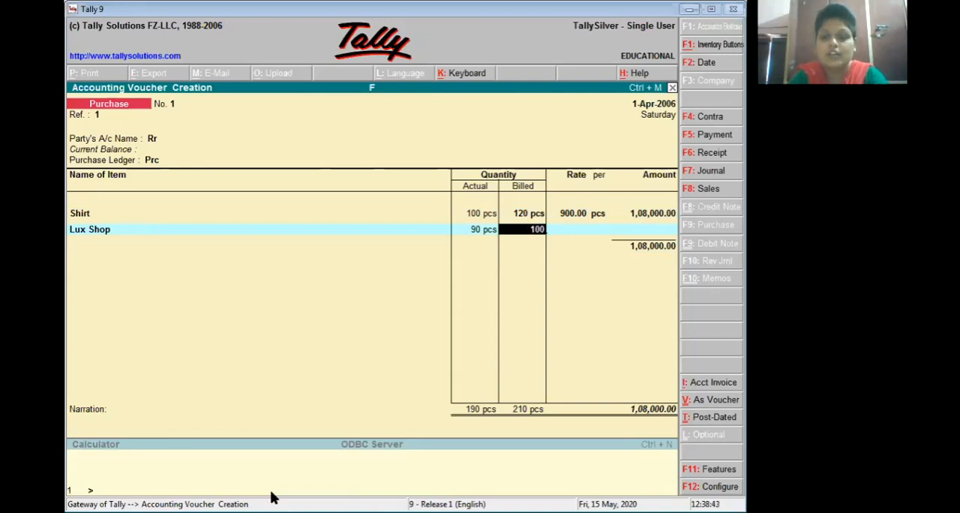
key(Return)
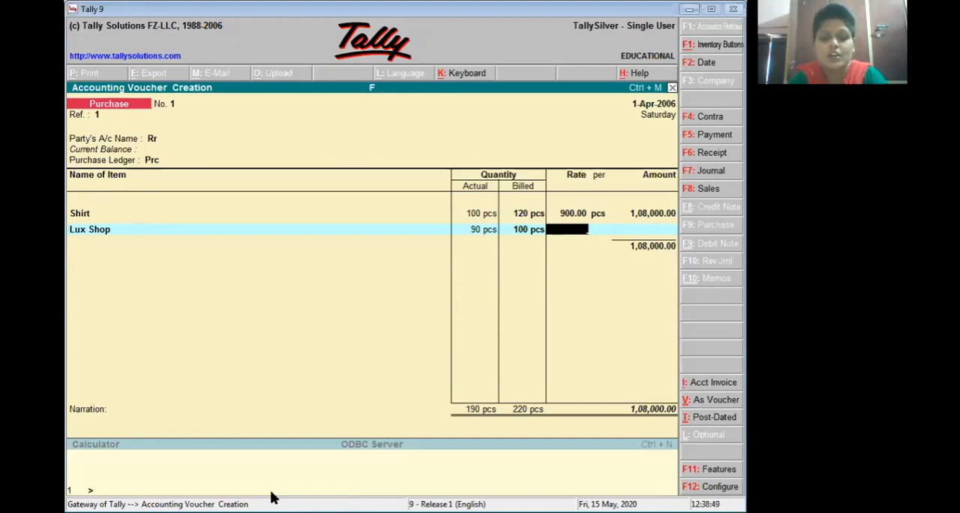
Step: Set the Lux Shop rate to 60 per pcs, end the item list and save the purchase voucher without narration
text(60)
key(Return)
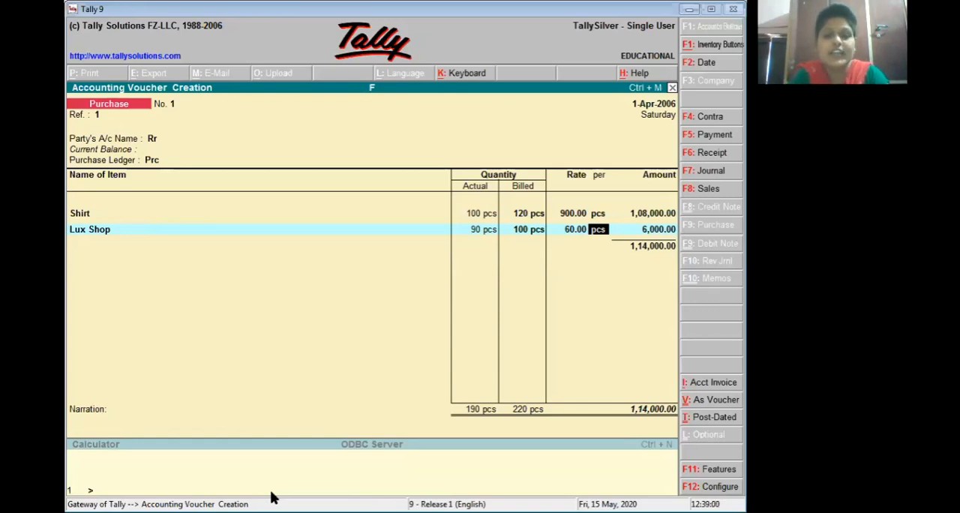
key(Return)
key(Return)
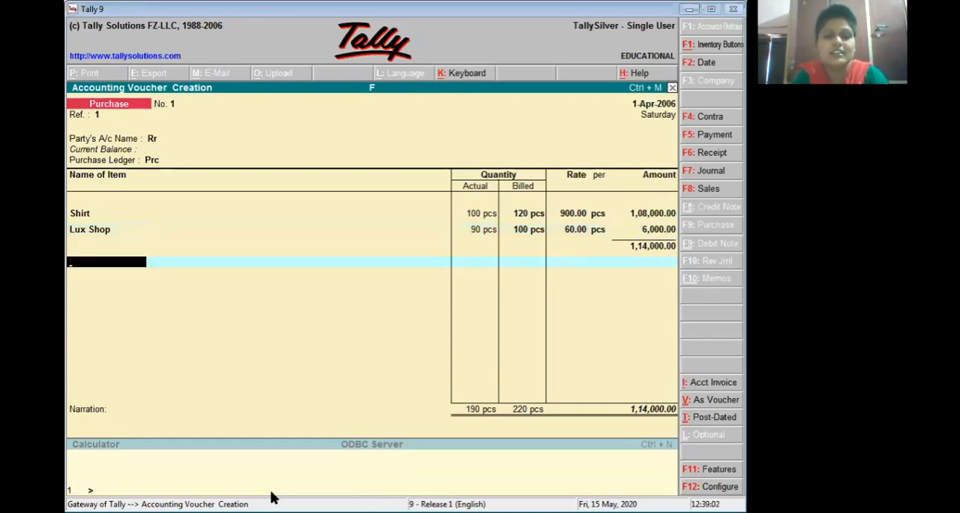
key(Return)
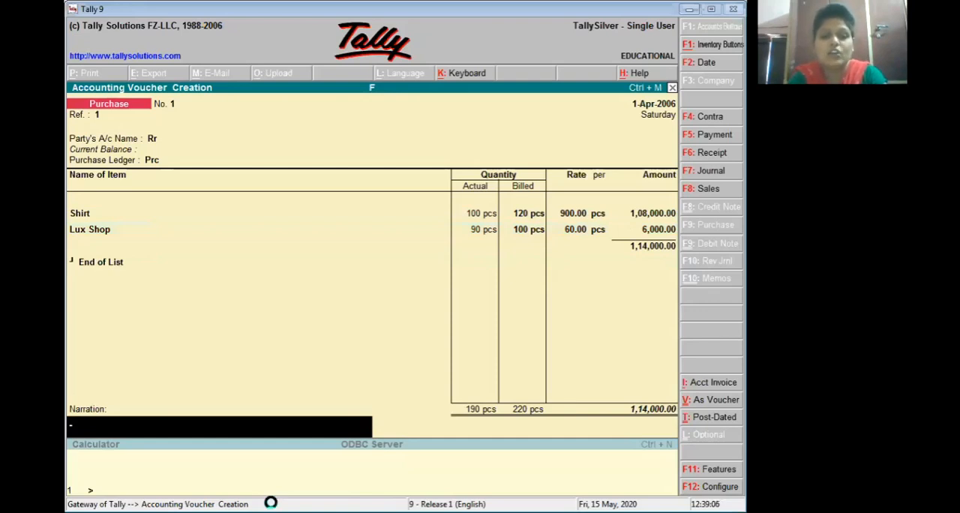
key(Return)
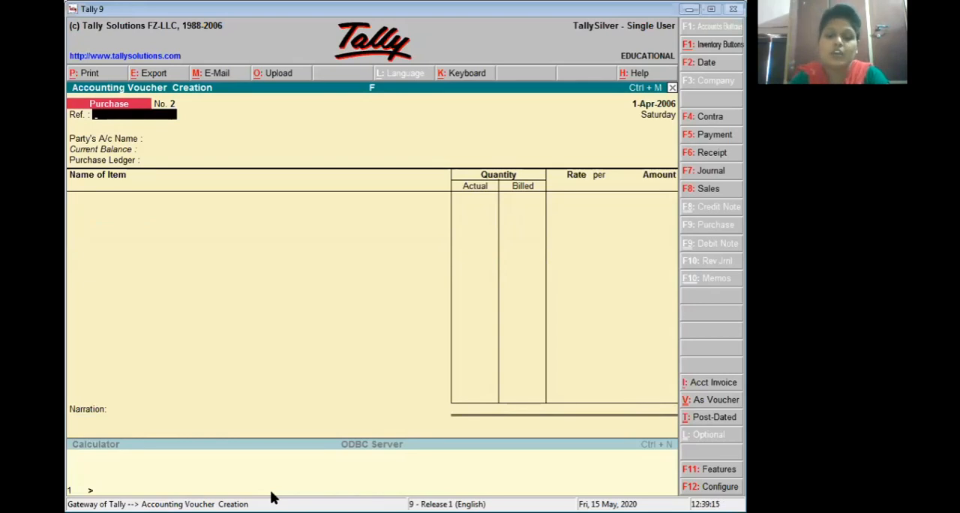
Step: Start a sales voucher with reference number 2
key(F8)
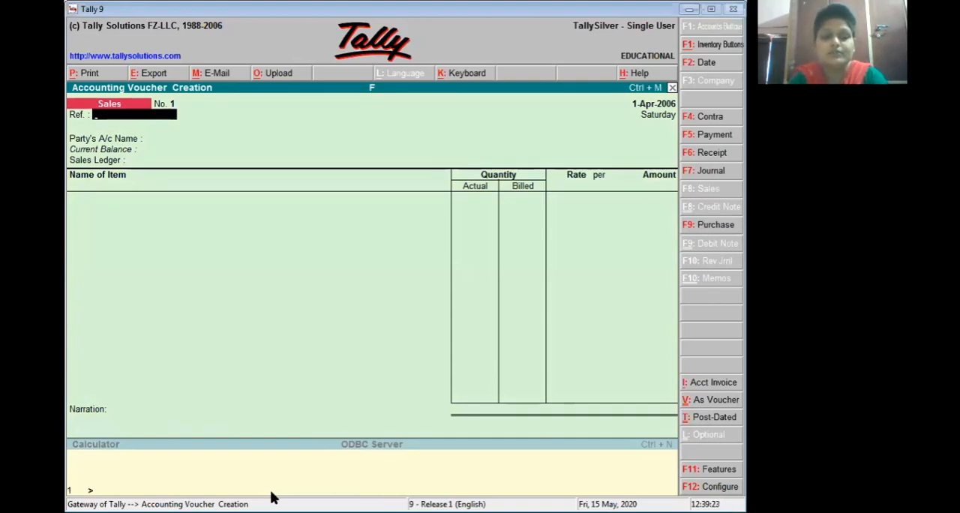
text(2)
key(Return)
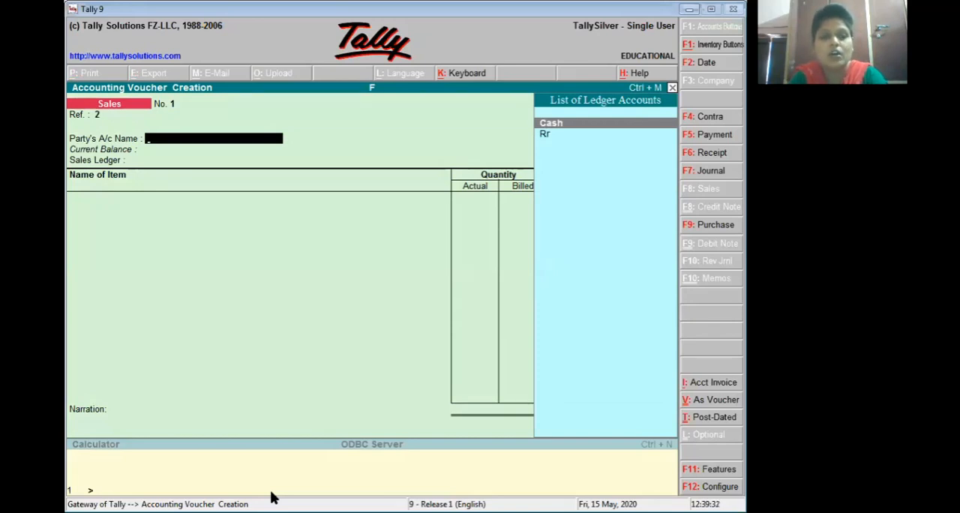
Step: Create a ledger named Mm under Sundry Debtors as the sales voucher's party account
text(C)
key(BackSpace)
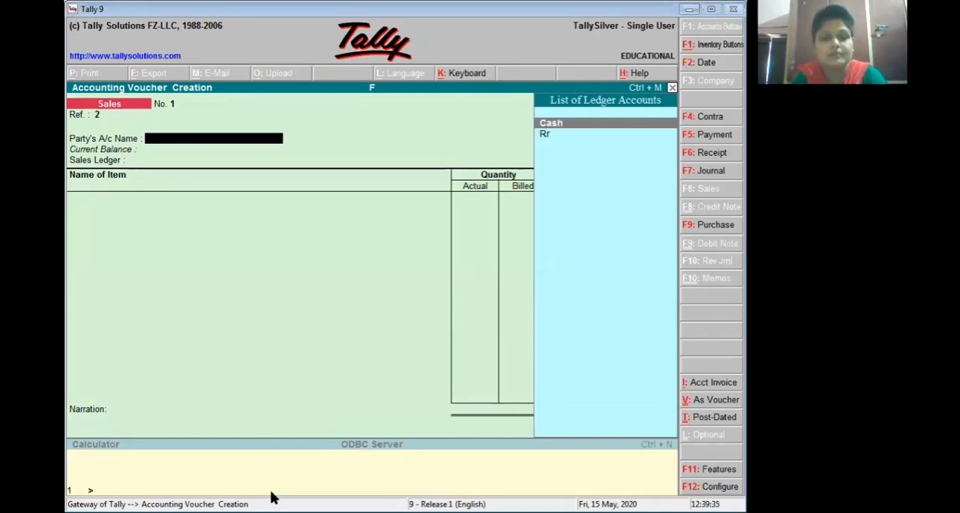
key(alt+c)
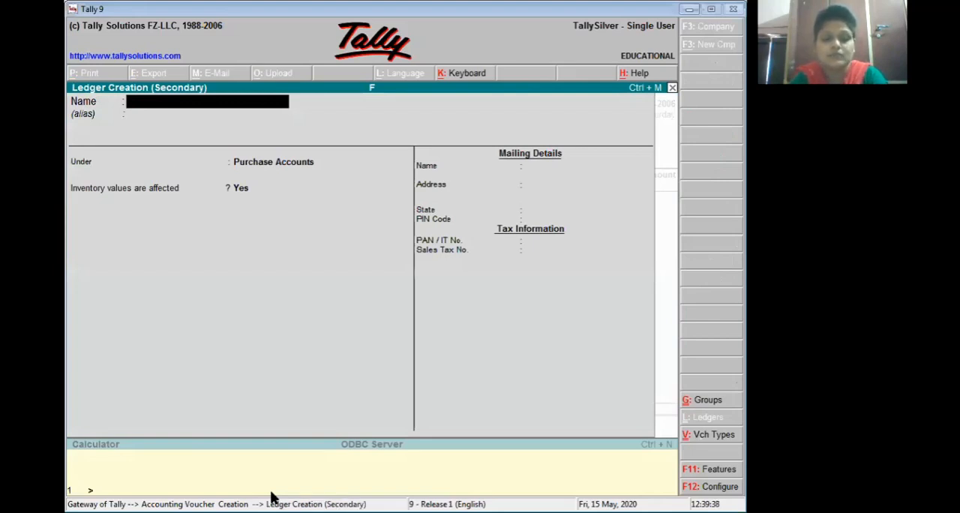
text(Mm)
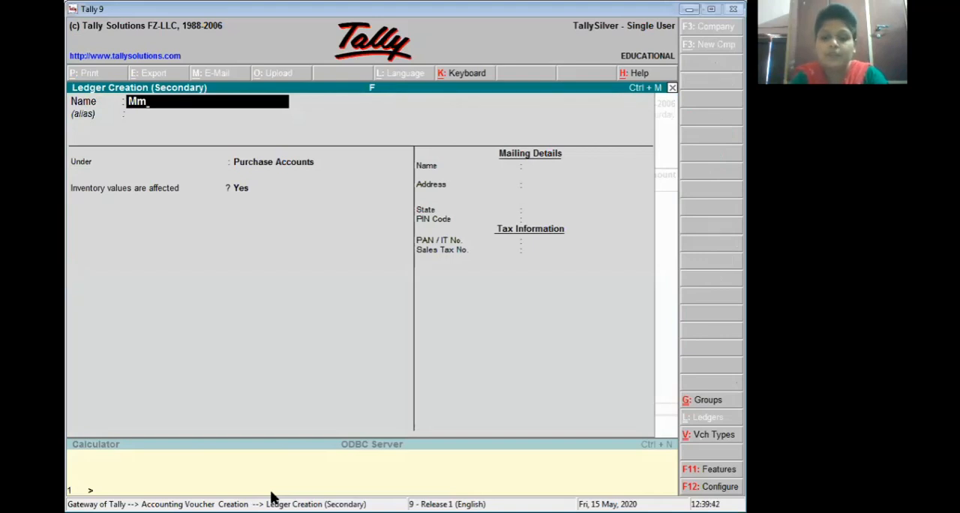
key(Return)
key(Return)
text(S)
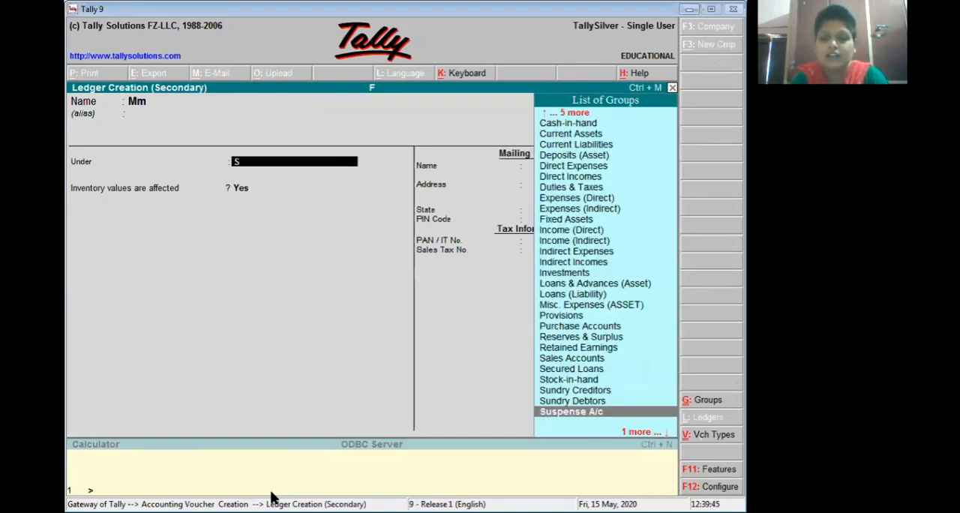
key(Up)
key(Return)
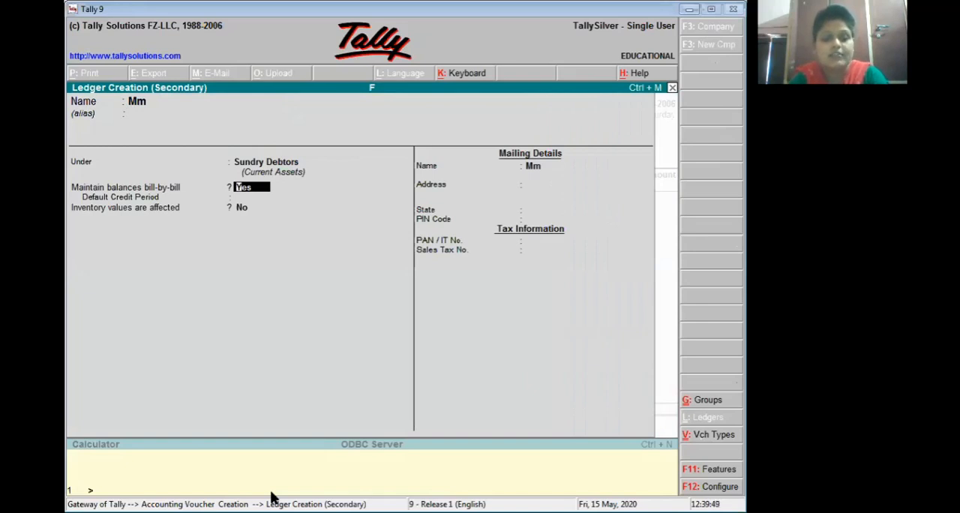
key(ctrl+a)
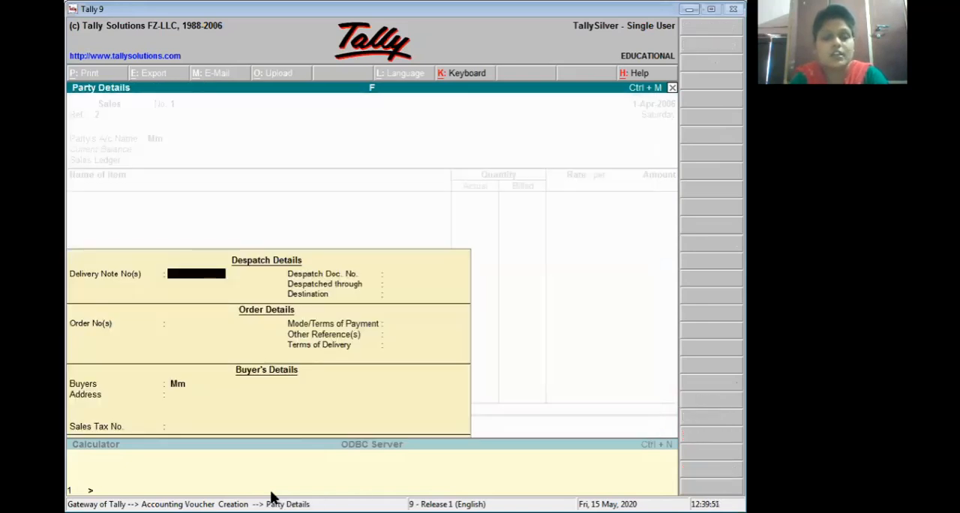
Step: Enter delivery note number 123 dated 1-Apr-2006 in the despatch details, leaving the remaining despatch fields blank
text(123)
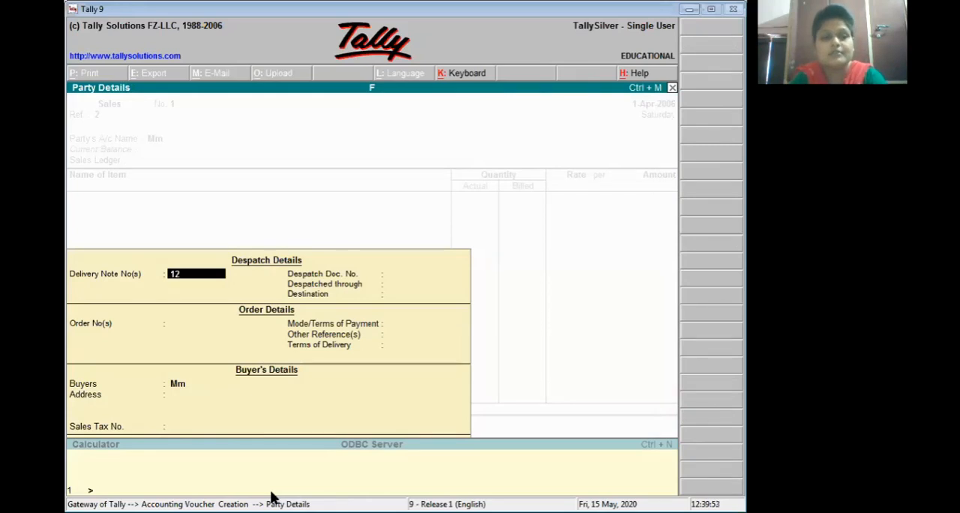
key(Return)
key(Return)
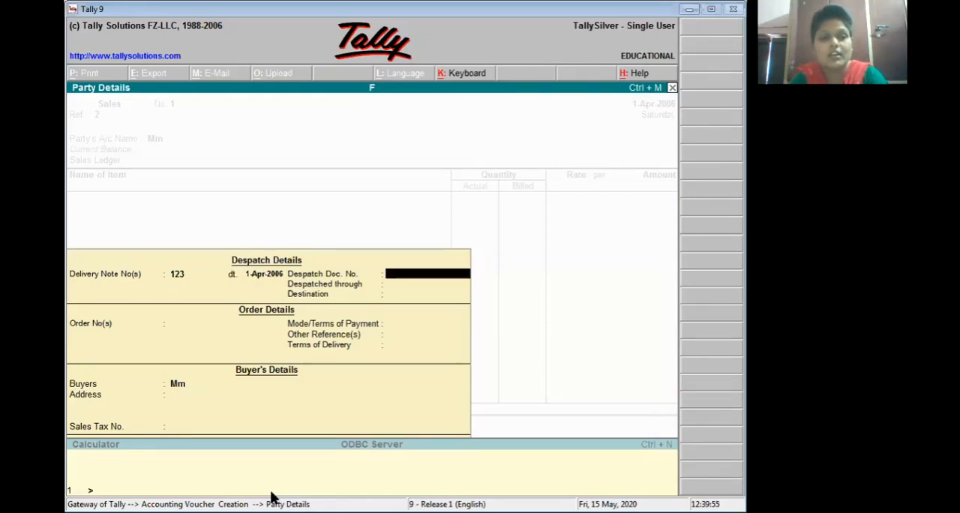
Step: Enter the order number dated 1-Apr-2006, leaving the other order details and the buyer's address blank and Mm as the buyer
key(Return)
key(Return)
key(Return)
text(234)
key(Return)
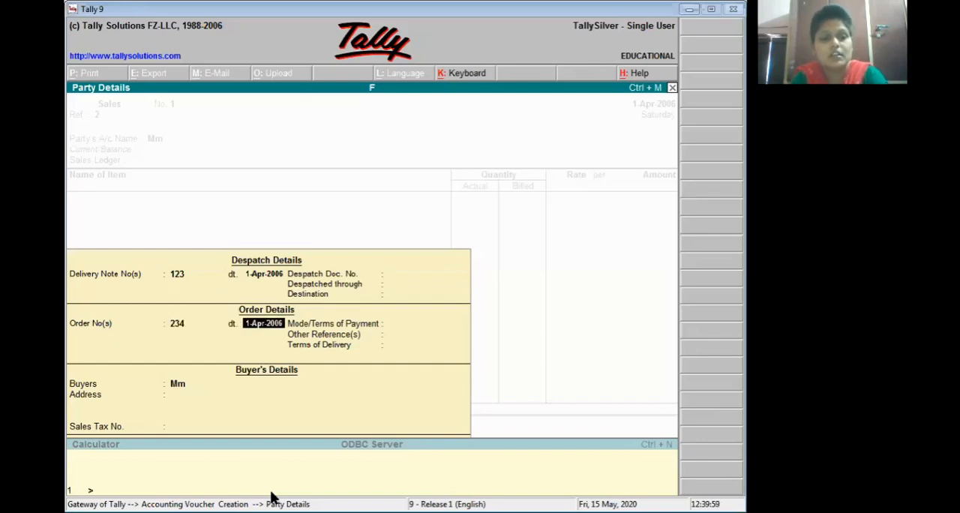
key(Return)
key(Return)
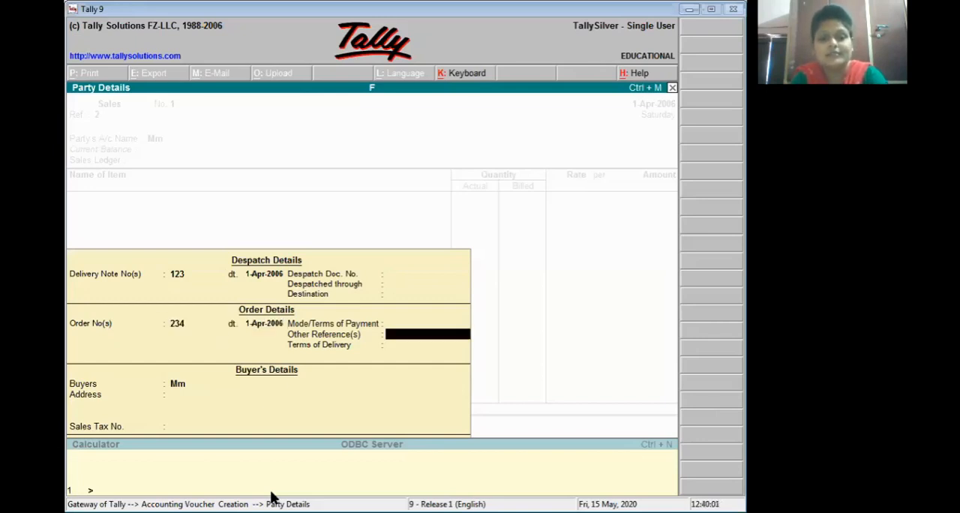
key(Return)
Step: Leave the buyer's sales tax number blank and create a sales ledger named Sls under Sales Accounts with inventory values affected
key(Return)
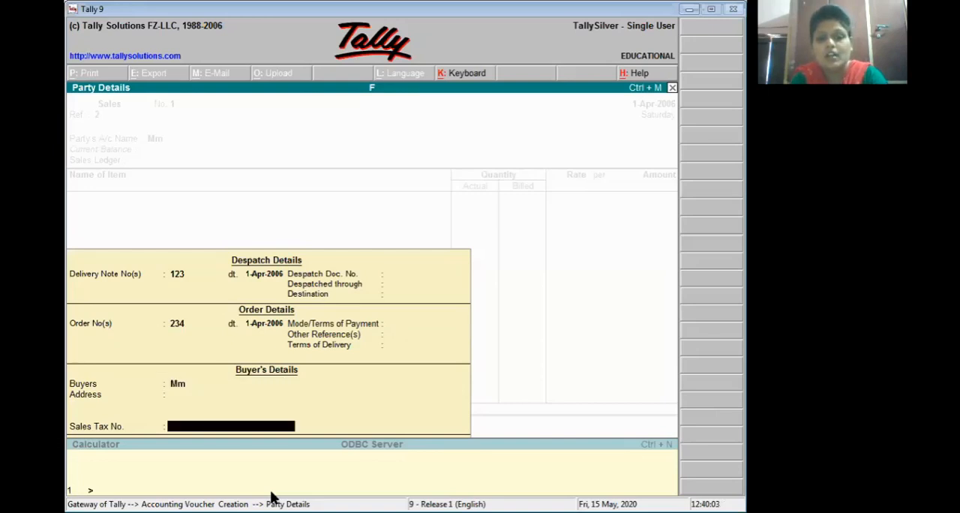
key(Return)
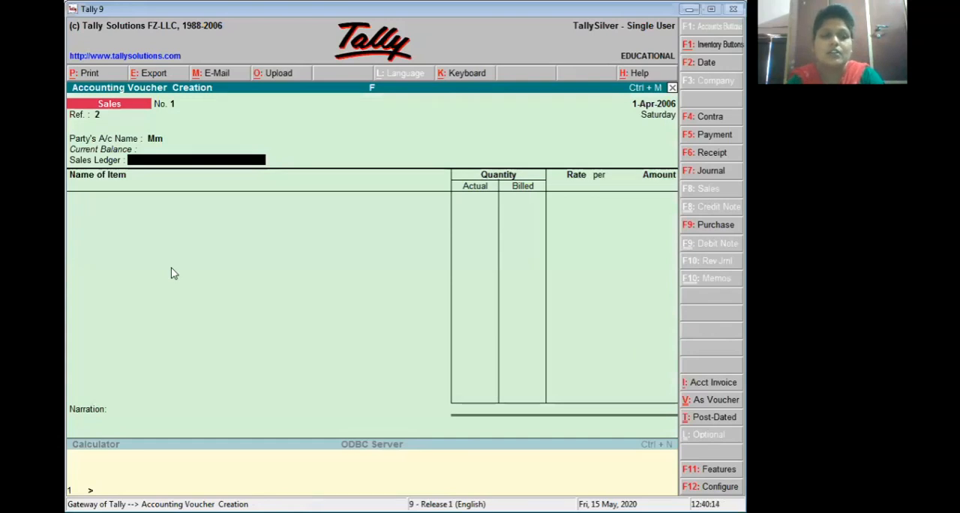
key(alt+c)
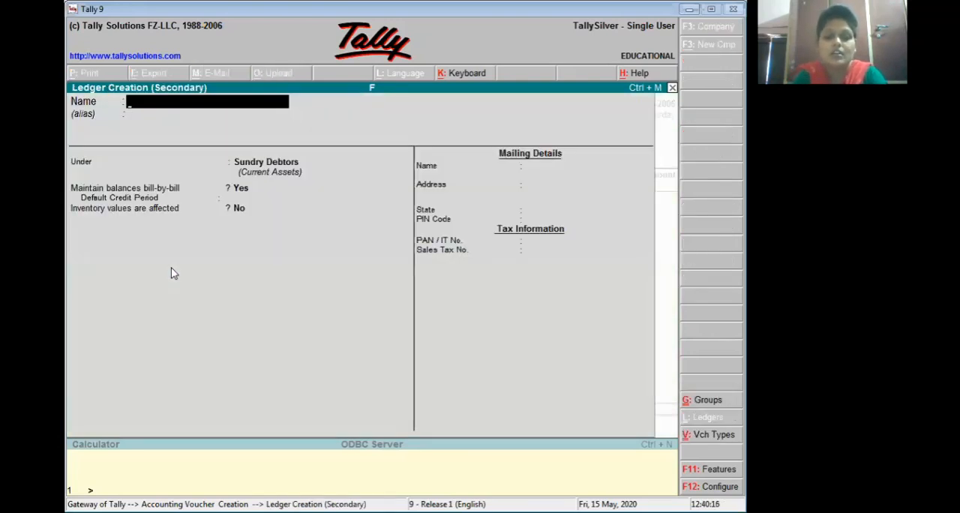
text(Sls)
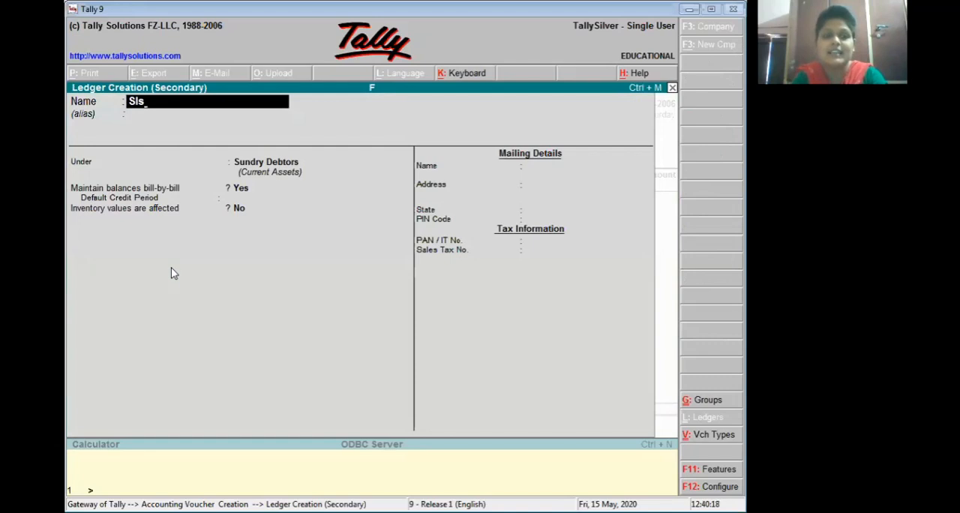
key(Return)
key(Return)
text(S)
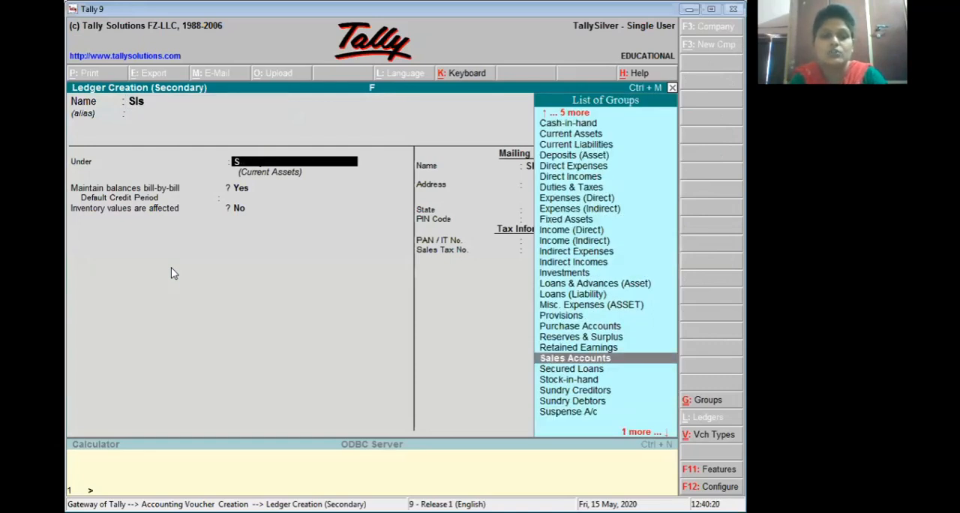
key(Return)
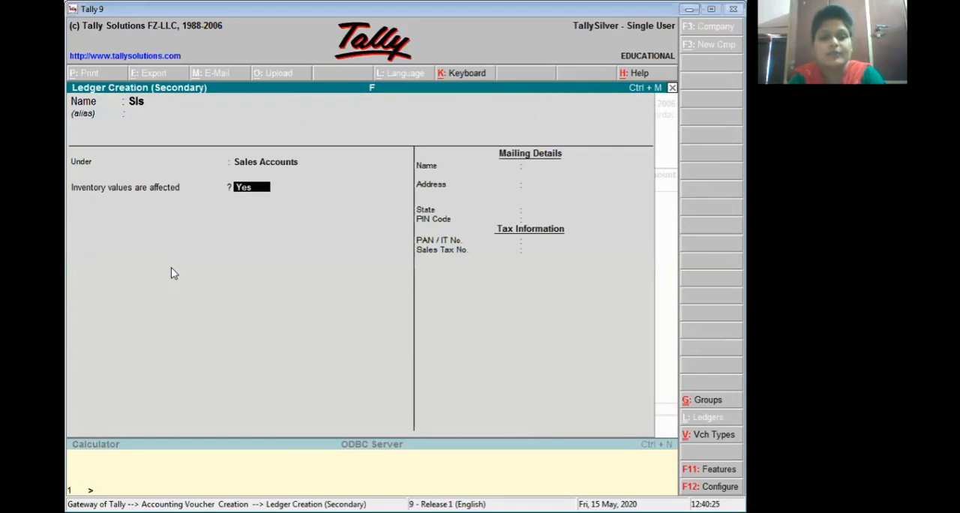
key(ctrl+a)
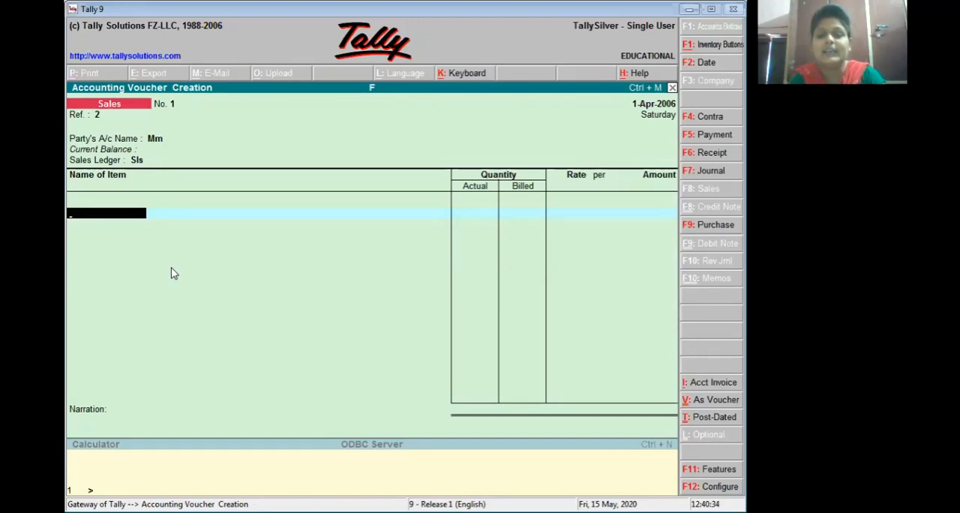
Step: Add Shirt to the sales voucher with 50 pcs actual and 60 pcs billed at a rate of 1,000 per pcs
text(Shirt)
key(Return)
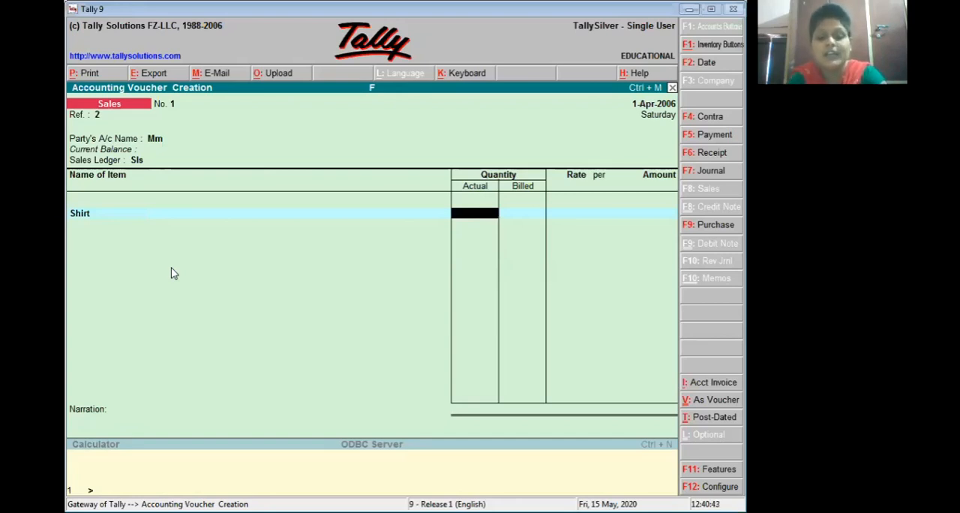
text(50)
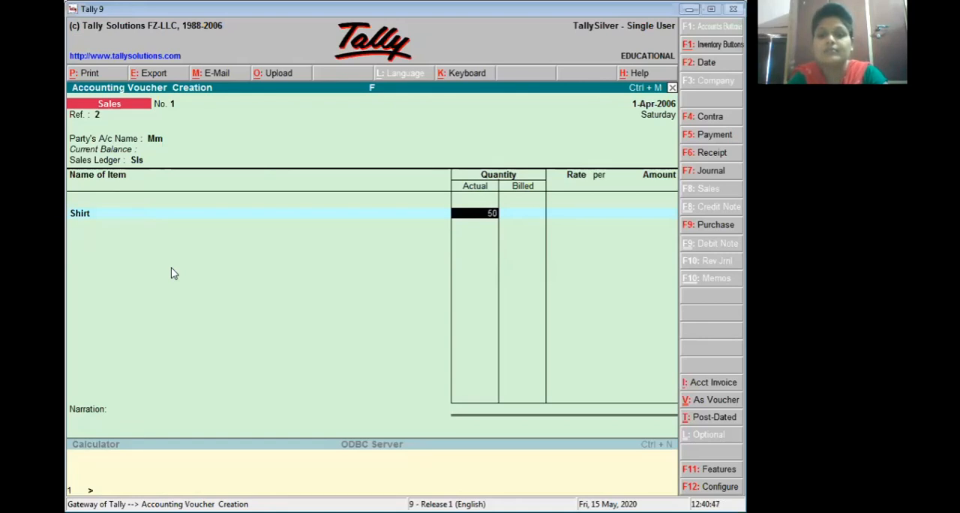
key(Return)
text(60)
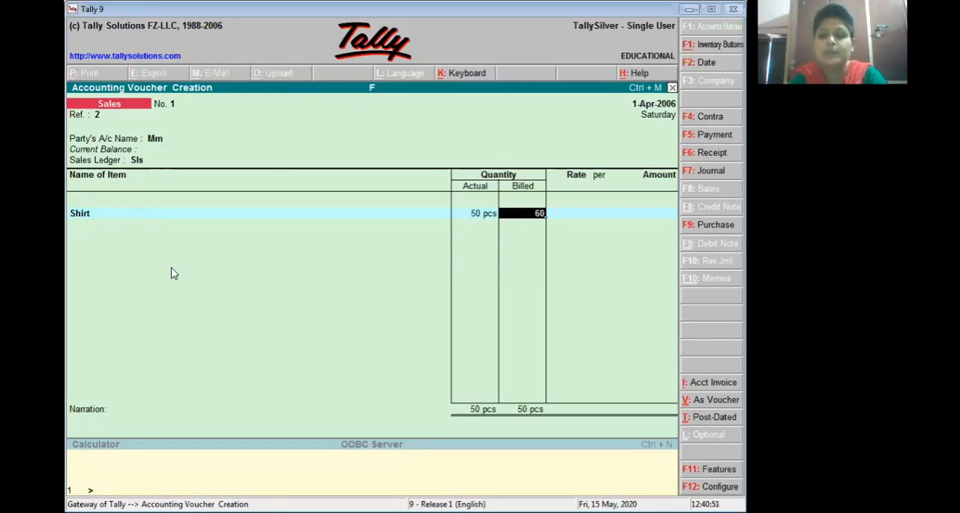
key(Return)
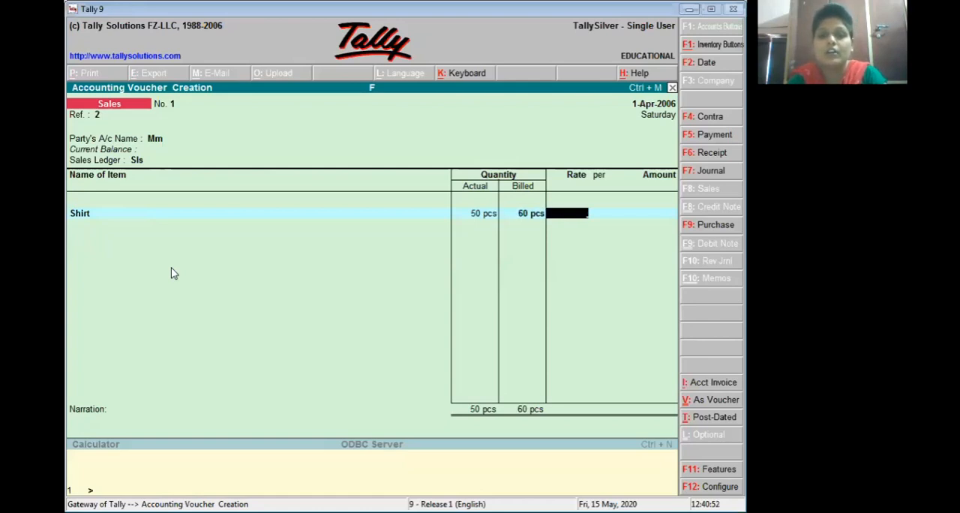
text(1,000)
key(Return)
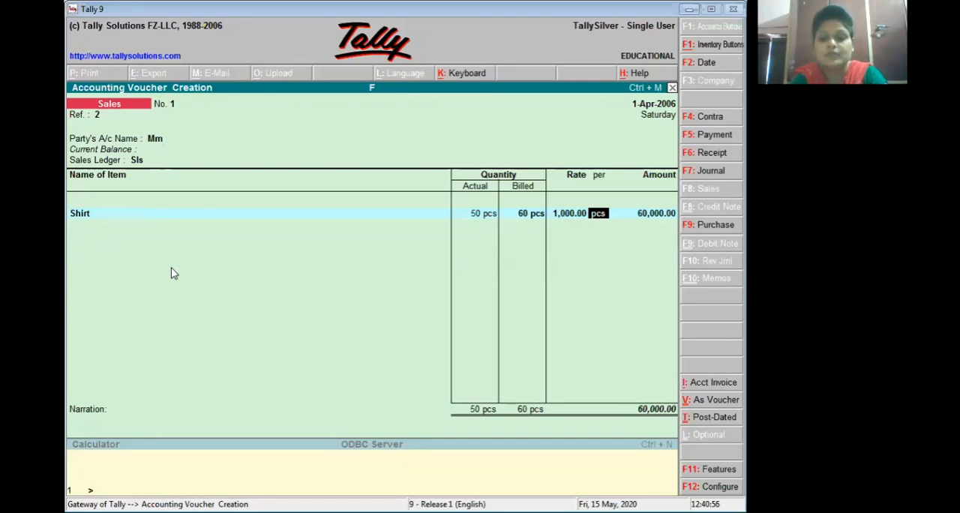
key(Return)
key(Return)
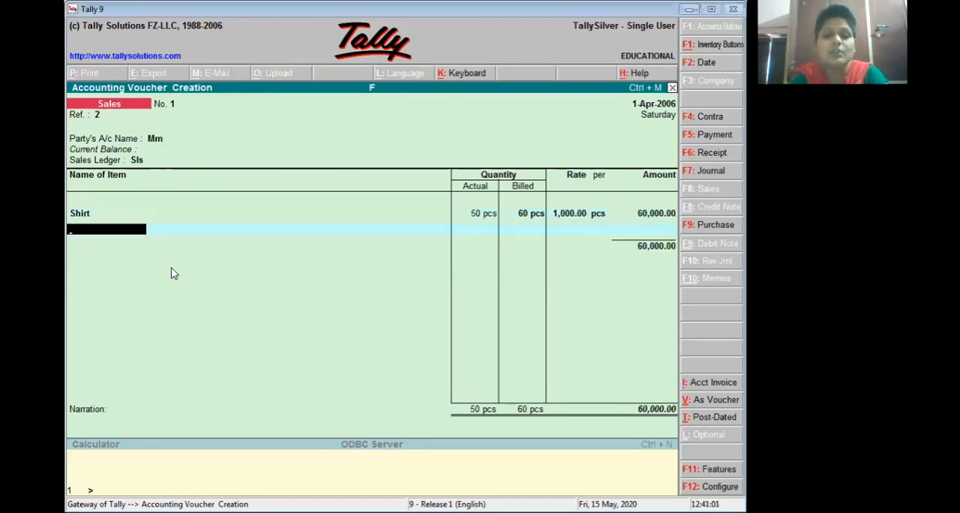
Step: Add Lux Shop to the sales voucher with 20 pcs actual and 30 pcs billed at a rate of 80 per pcs
text(L)
key(Return)
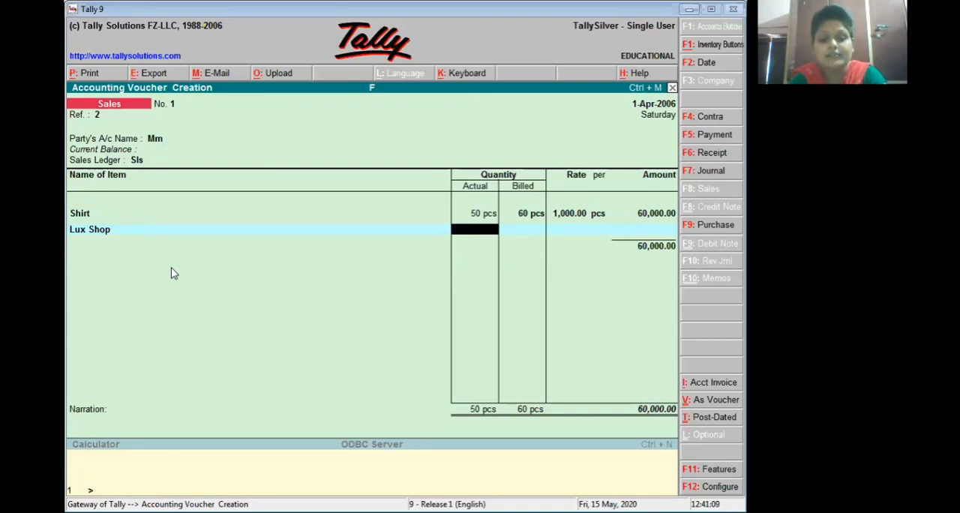
text(20)
key(Return)
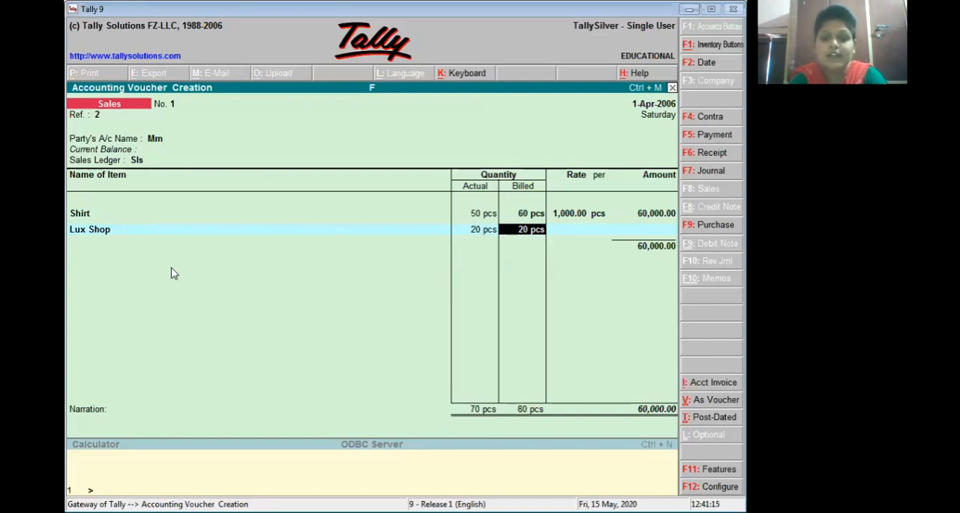
text(30)
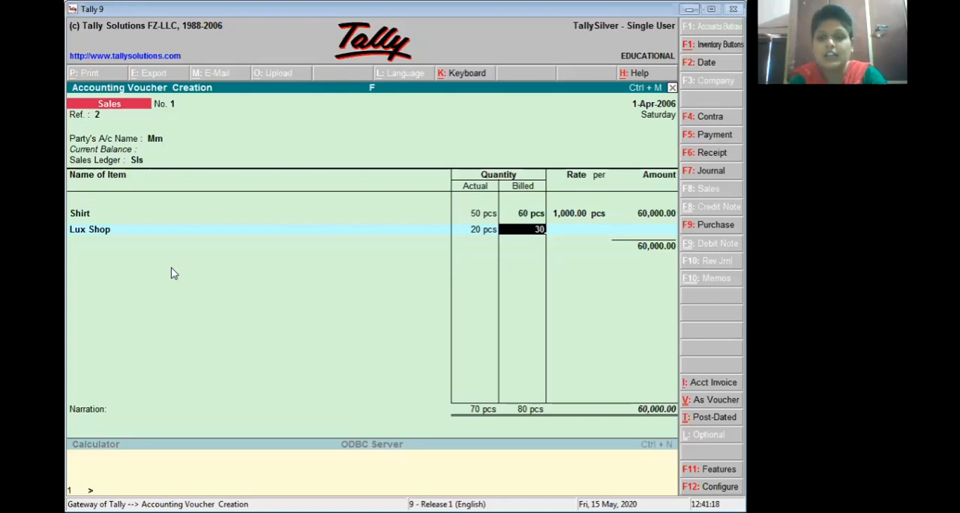
key(Return)
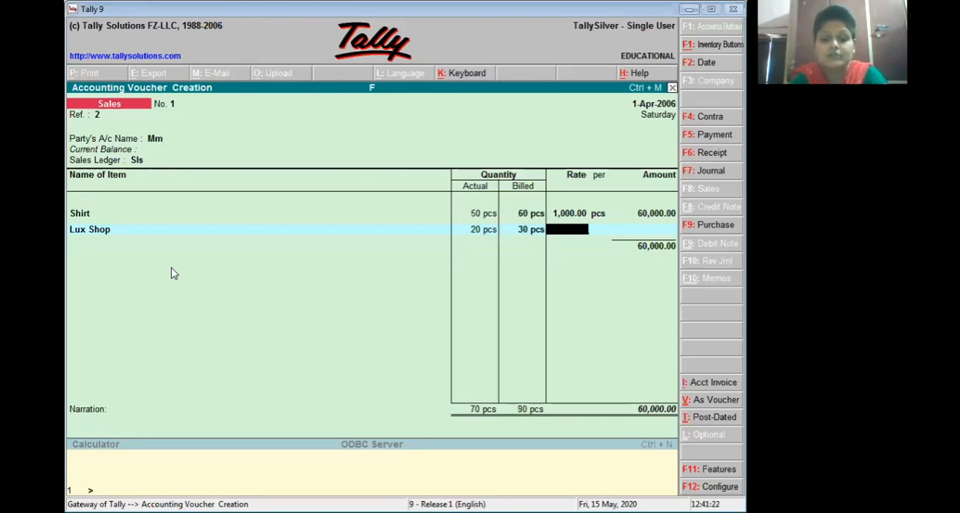
text(80)
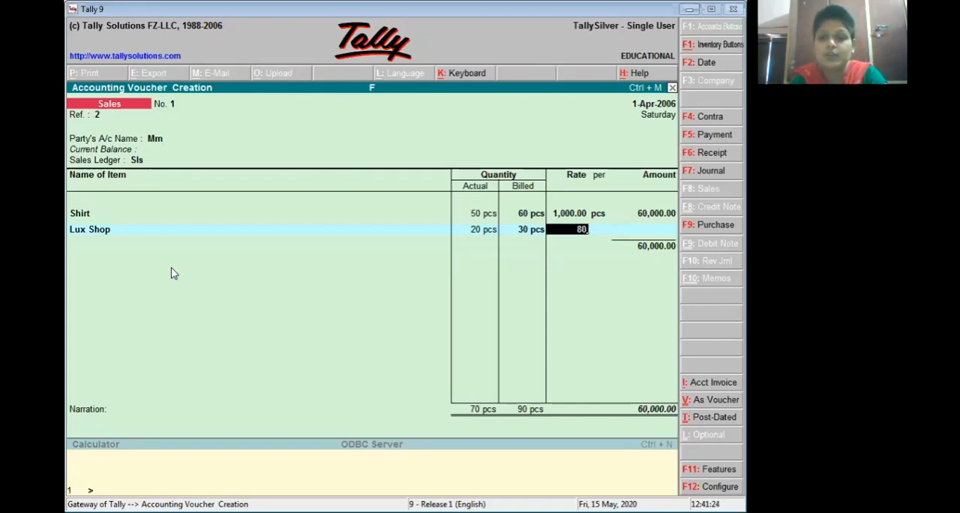
key(Return)
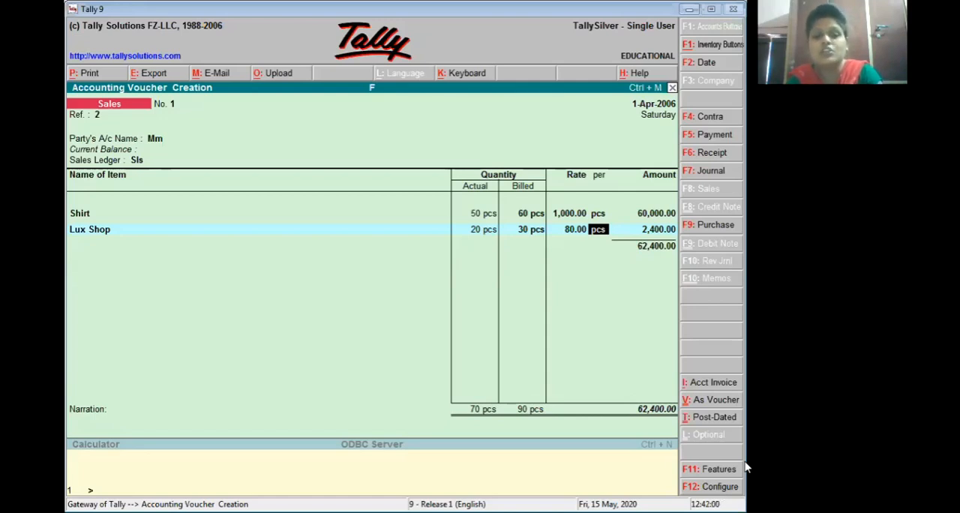
key(Return)
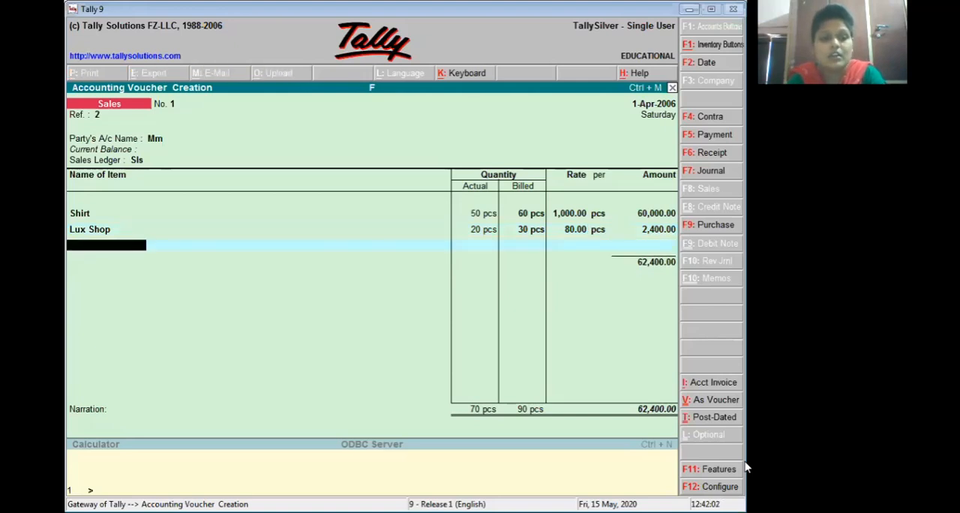
Step: End the item list, save the sales voucher without a narration, and quit voucher entry
key(Return)
key(Return)
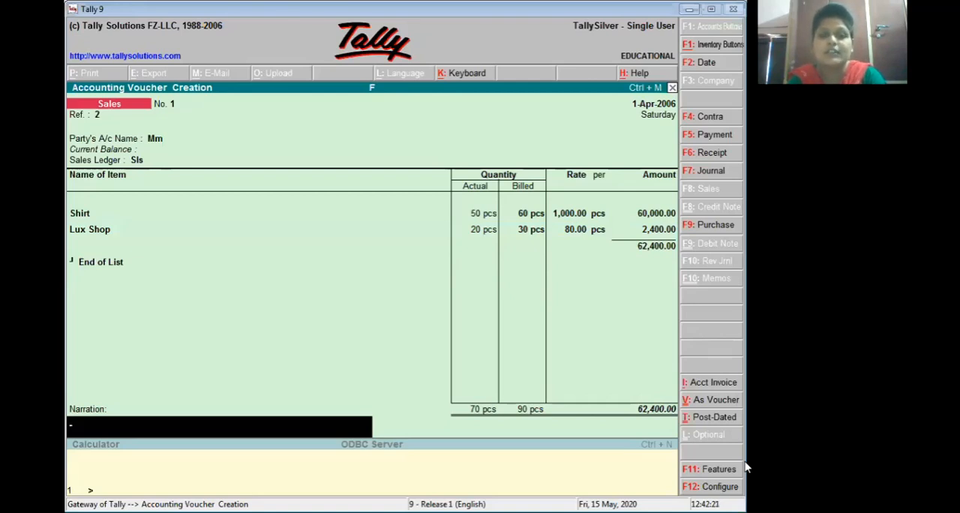
key(ctrl+a)
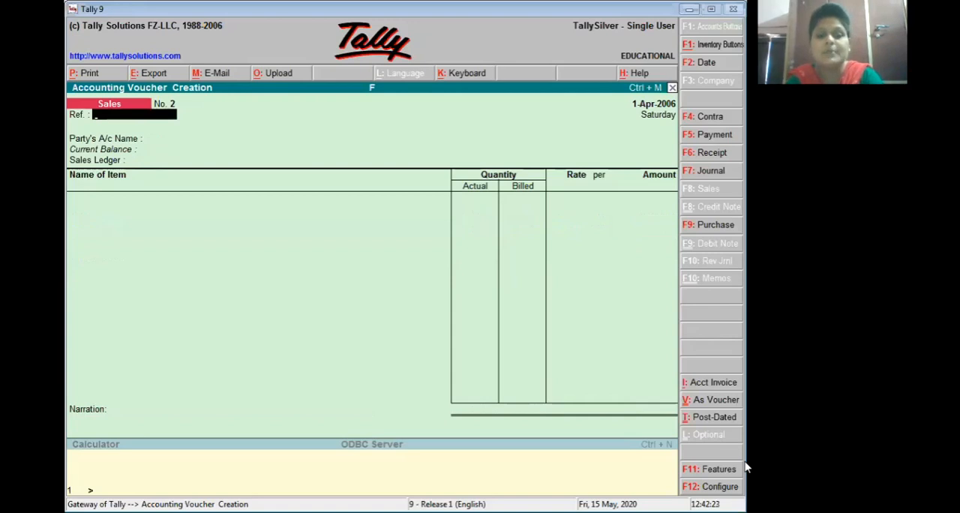
key(Escape)
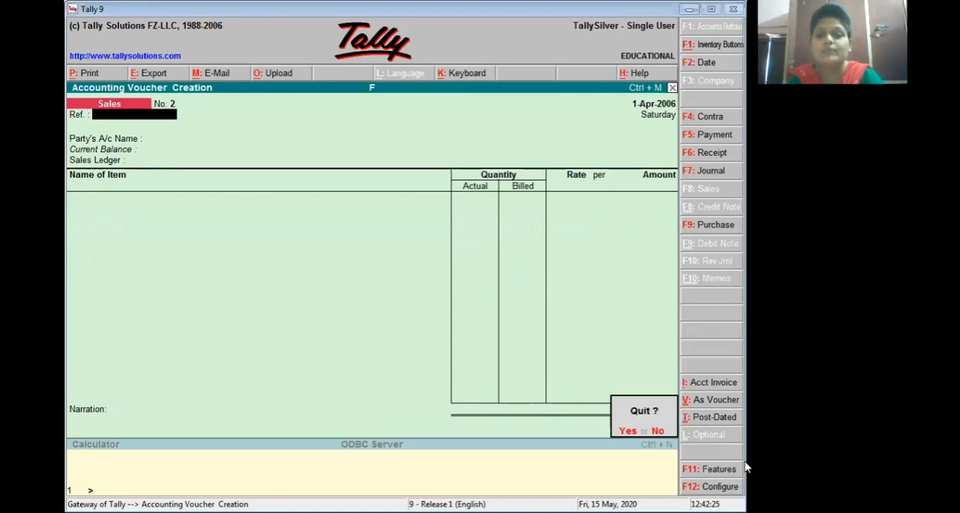
key(y)
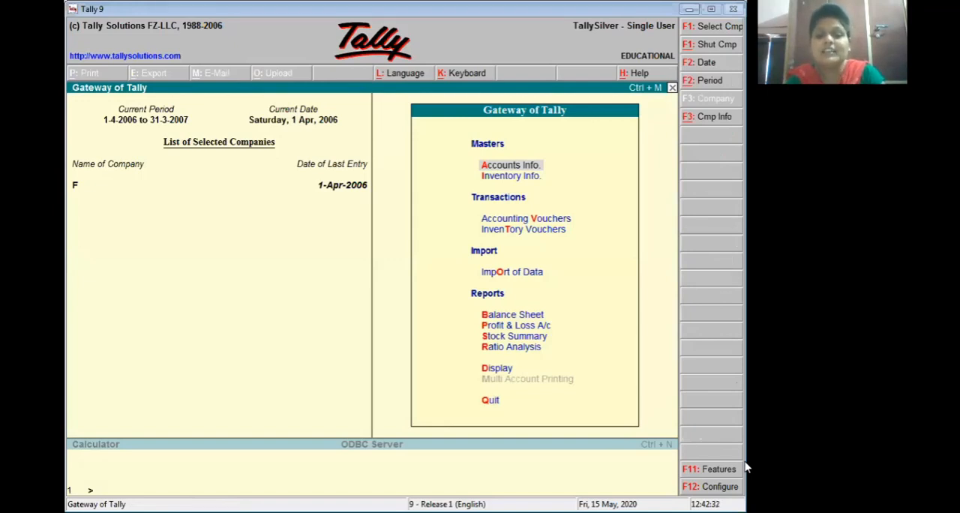
Step: Open the Stock Summary and examine the monthly inward, outward and closing figures of Shirt in the Cloth group
key(r)
key(Up)
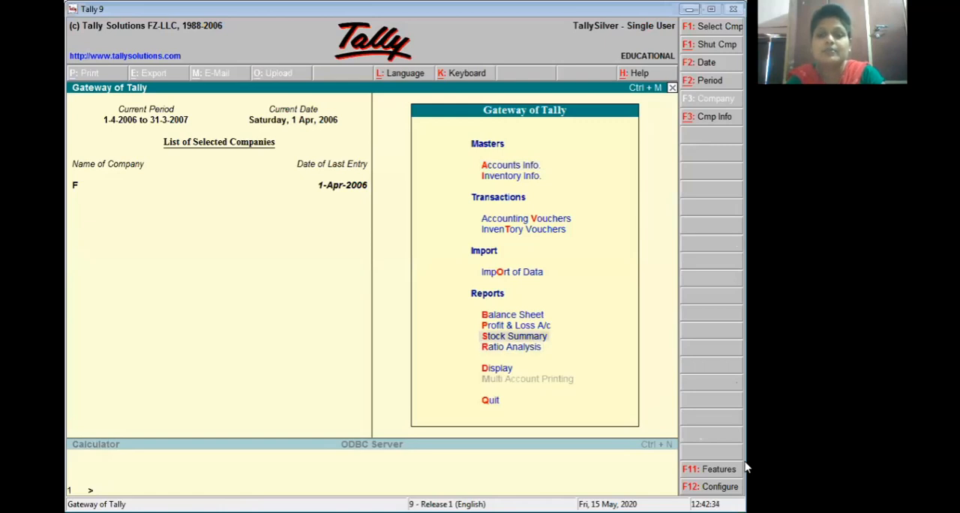
key(Return)
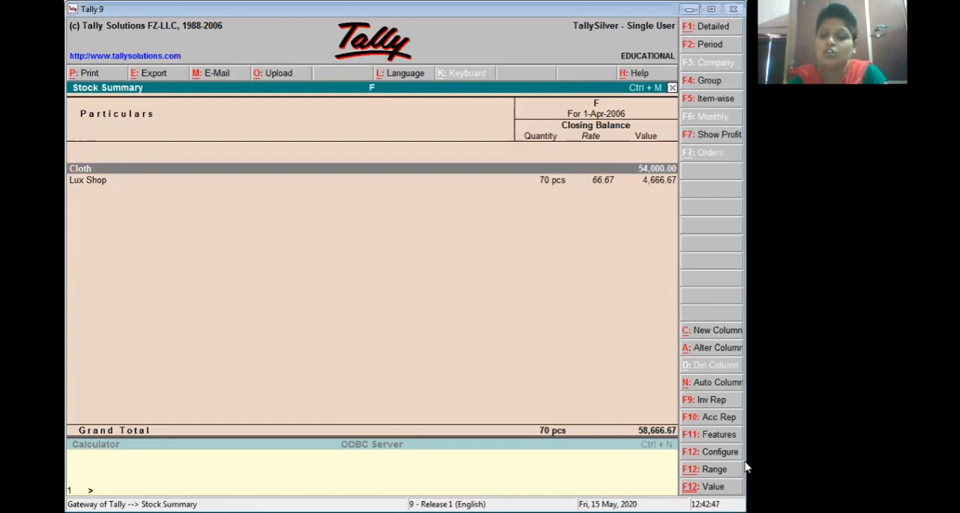
key(Return)
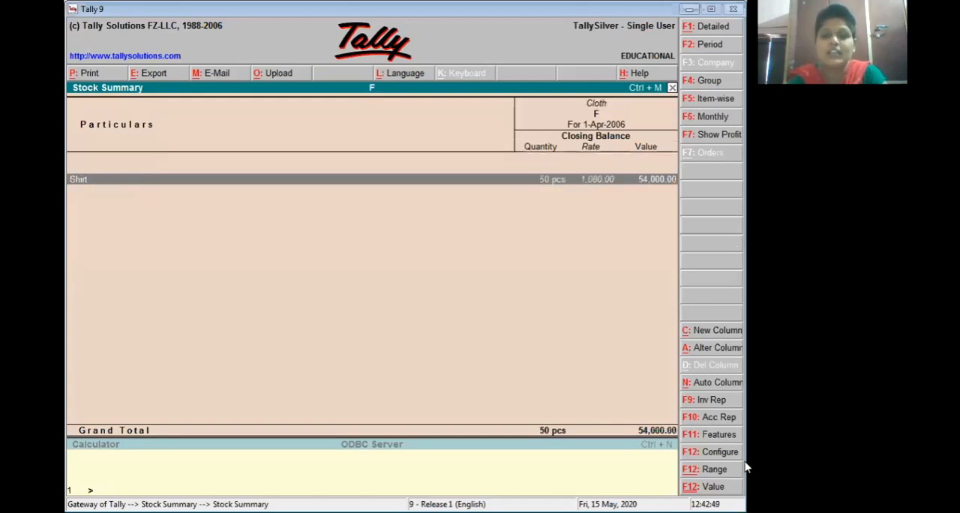
key(Return)
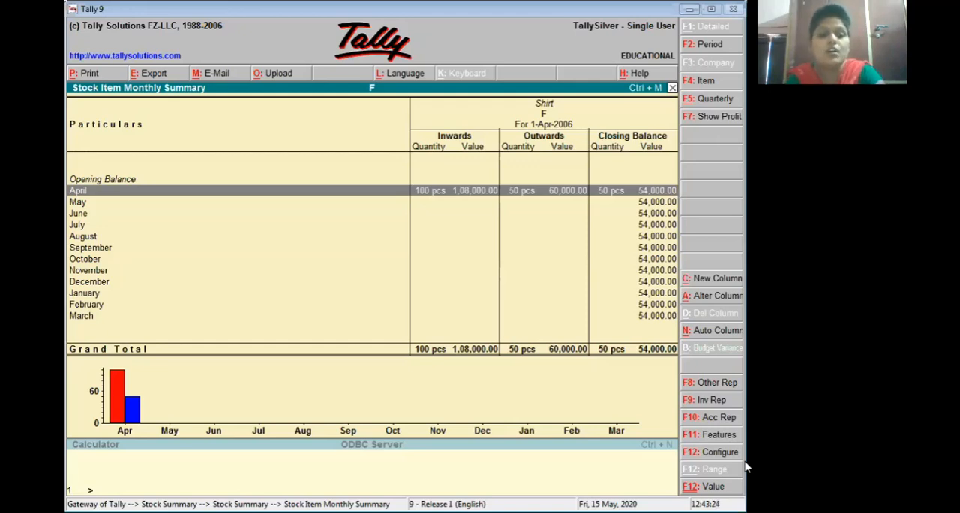
key(Escape)
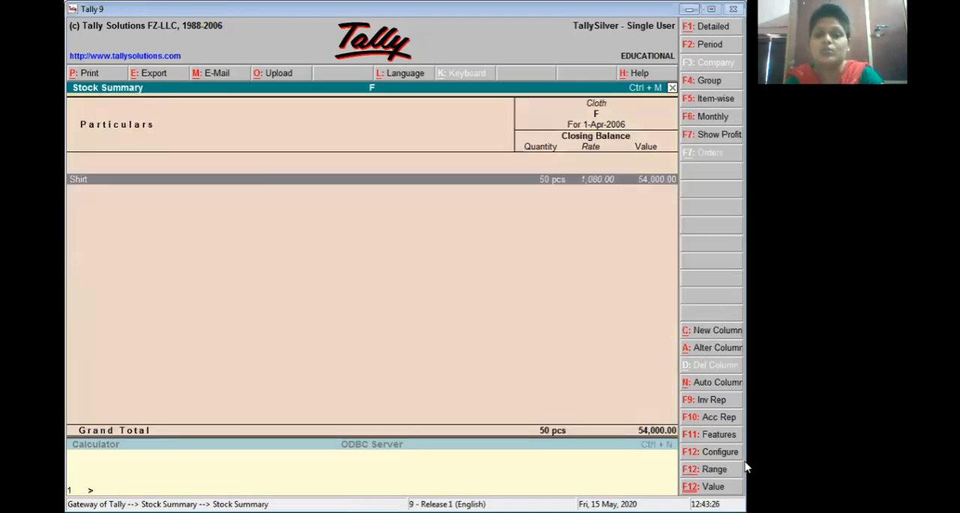
key(Escape)
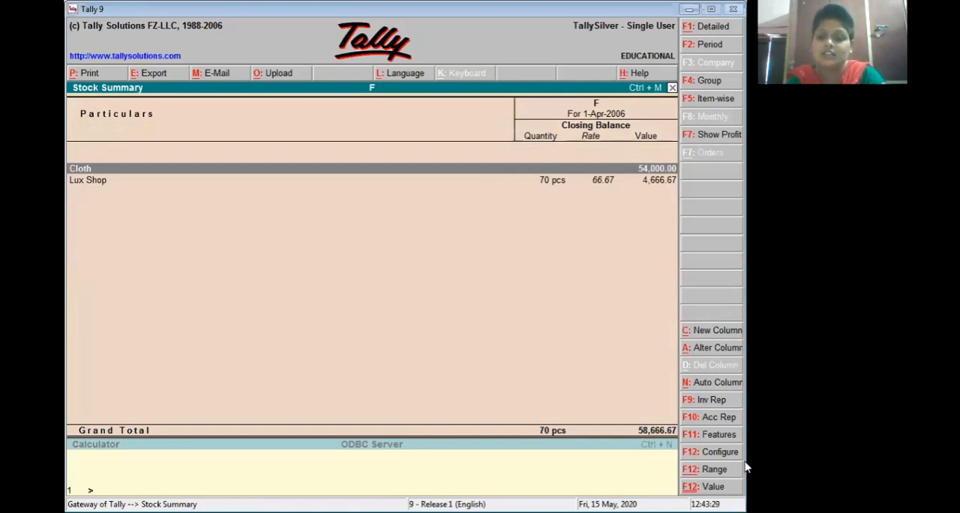
Step: Examine the monthly summary of Lux Shop and list its stock vouchers for April
key(Down)
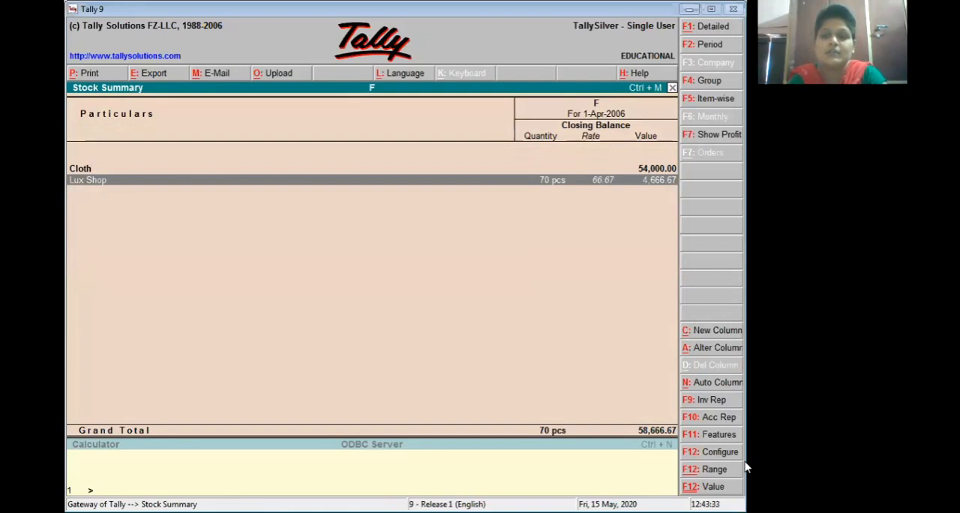
key(Return)
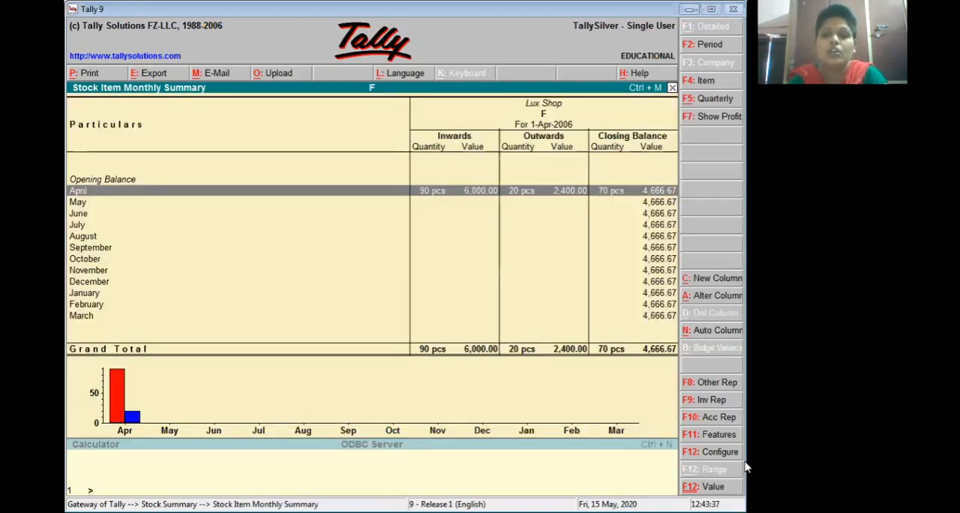
key(Return)
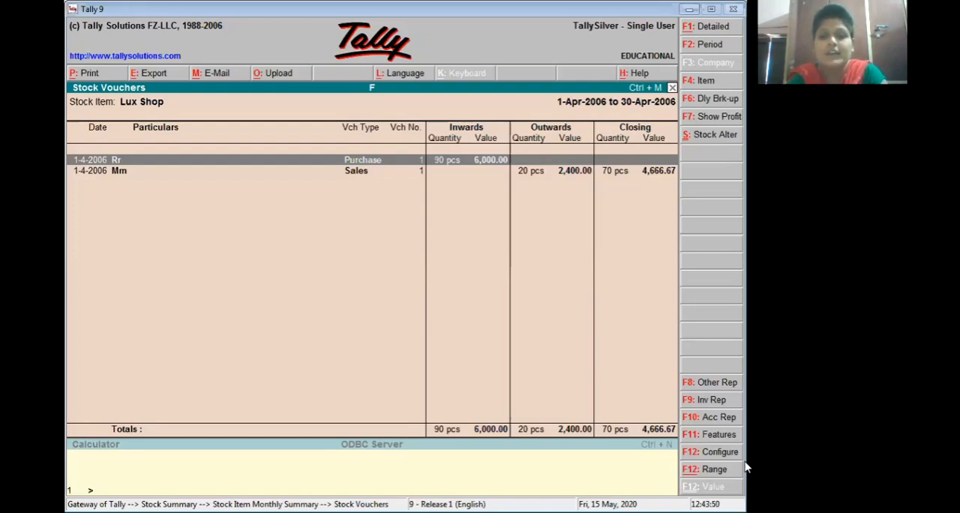
Step: Review the actual and billed quantities in the purchase voucher and the sales voucher listed for Lux Shop
key(Return)
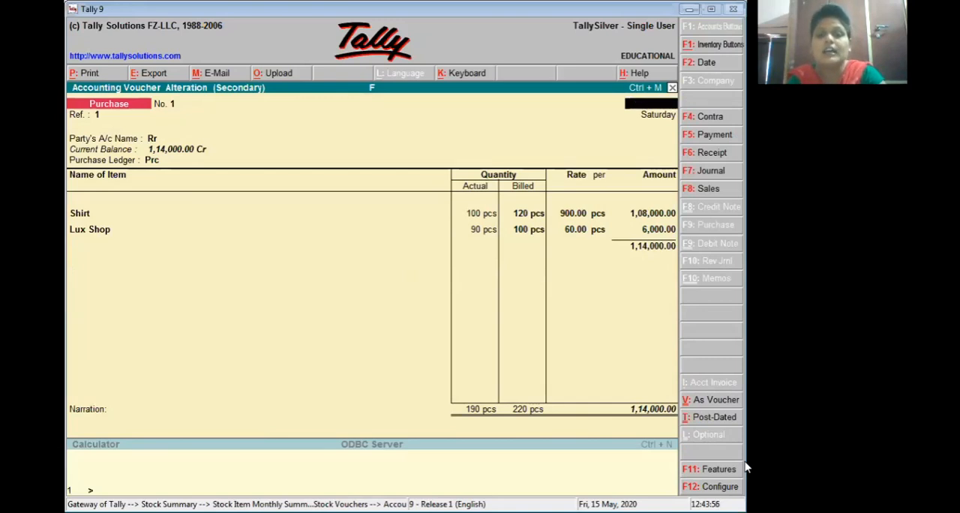
key(Escape)
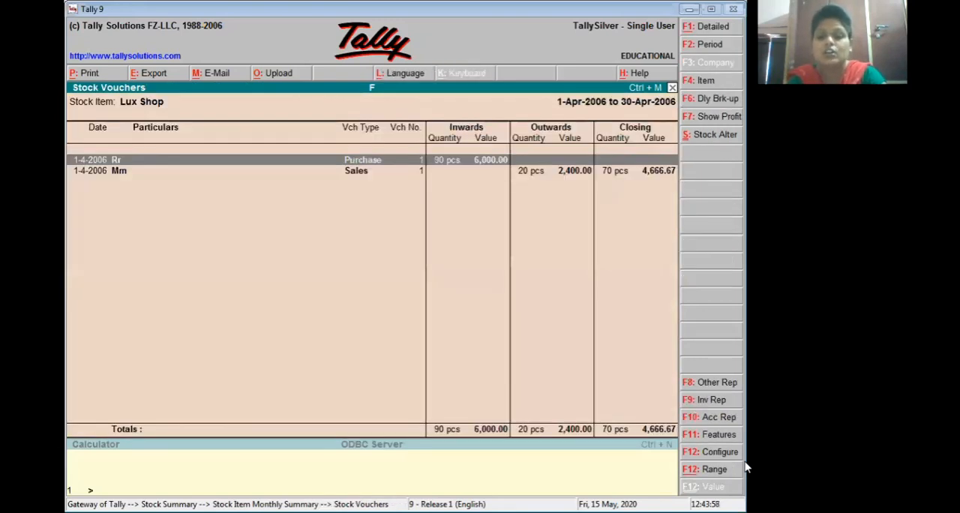
key(Down)
key(Return)
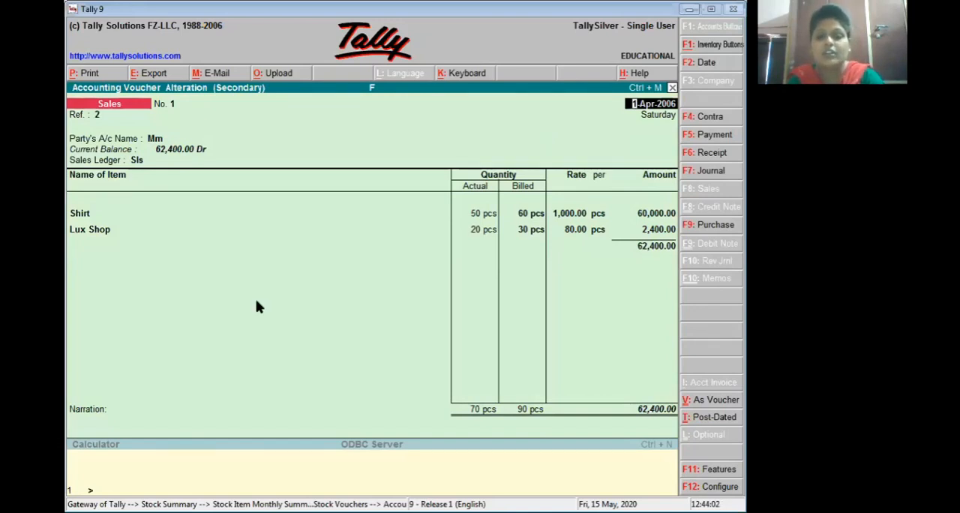
Step: Leave the sales voucher and the Stock Summary, and examine the closing debit and credit balances in the Trial Balance
key(Escape)
key(Escape)
key(Escape)
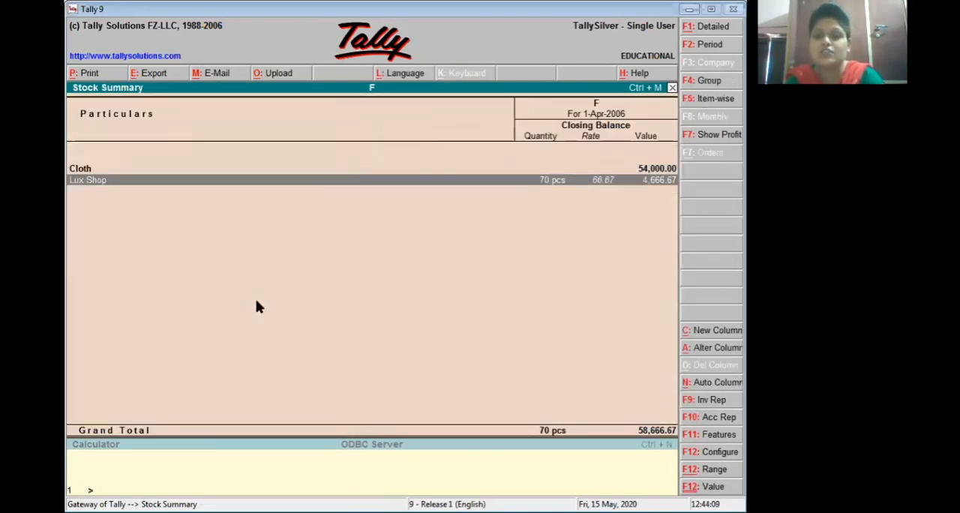
key(Escape)
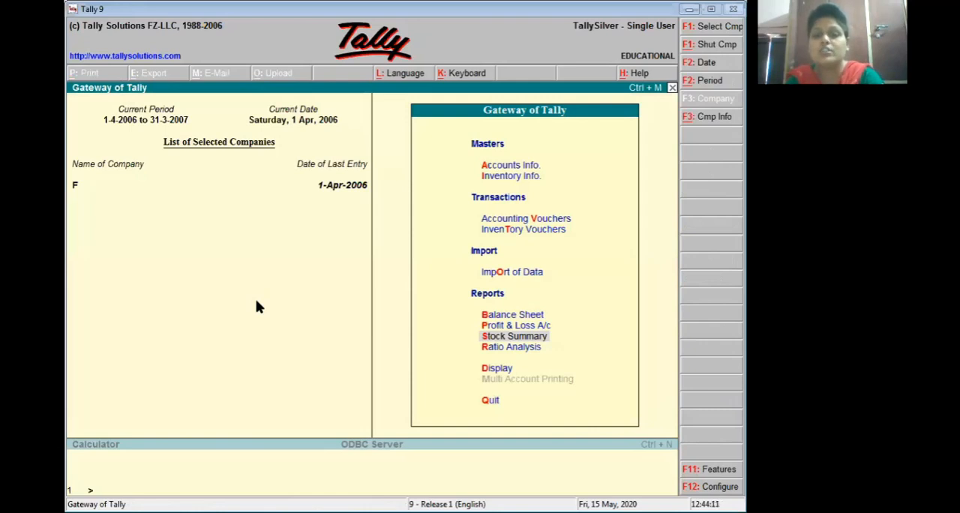
key(Down)
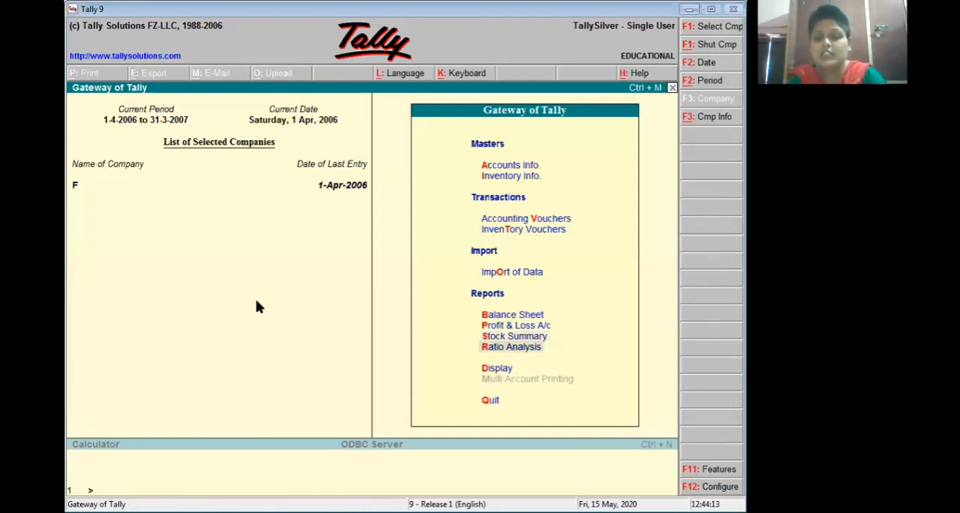
key(d)
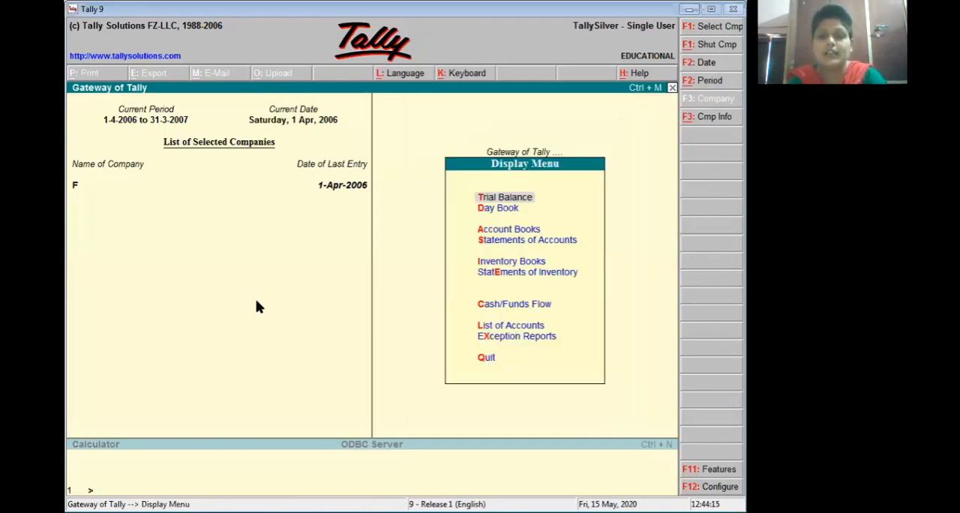
key(Return)
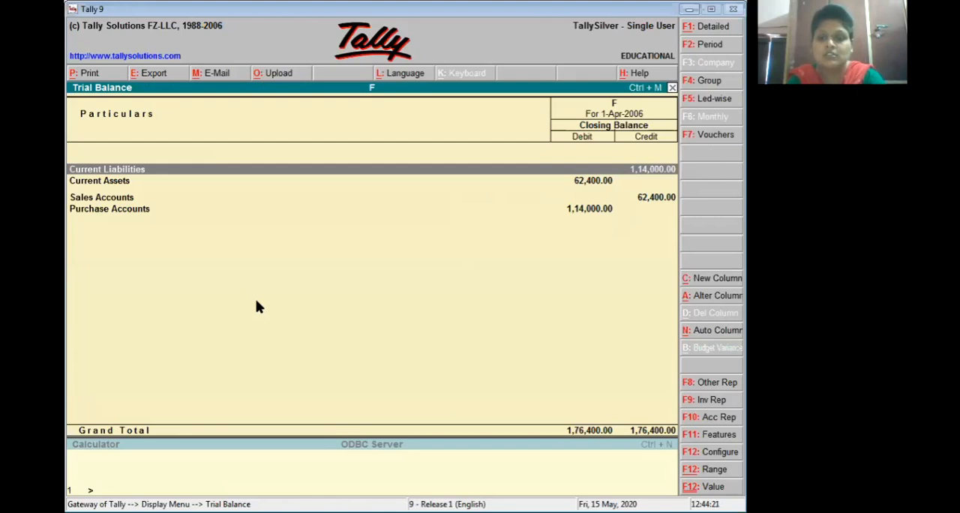
key(Escape)
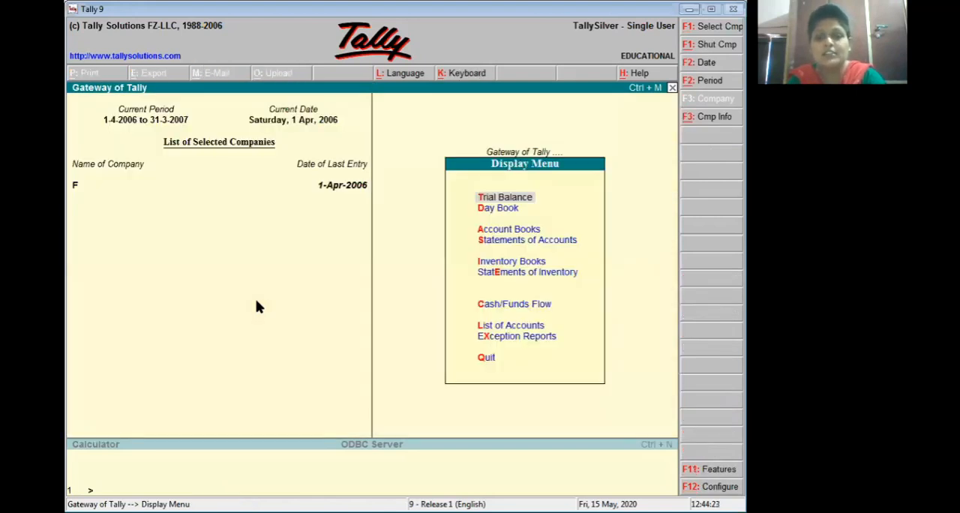
key(Escape)
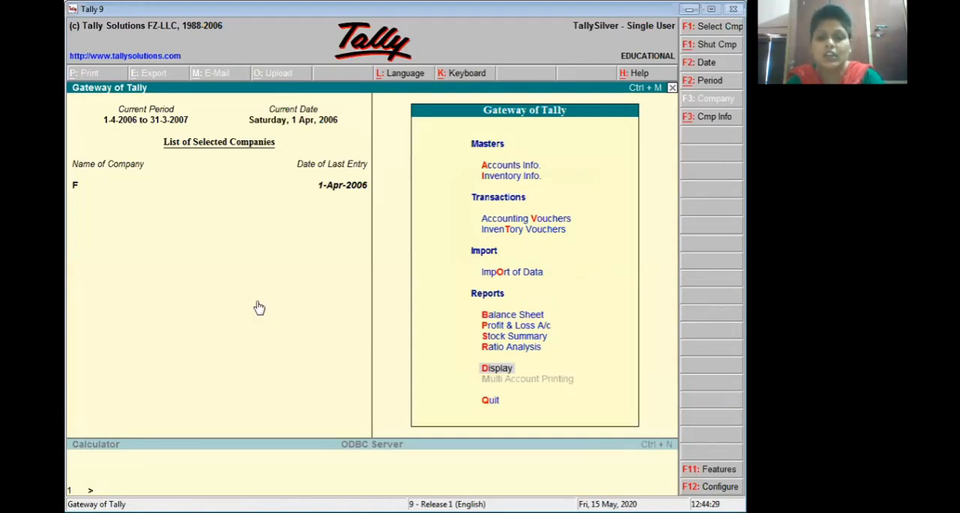
Step: Run a Stock Query for Lux Shop and examine its last purchase, last sale and closing balance
key(Return)
key(e)
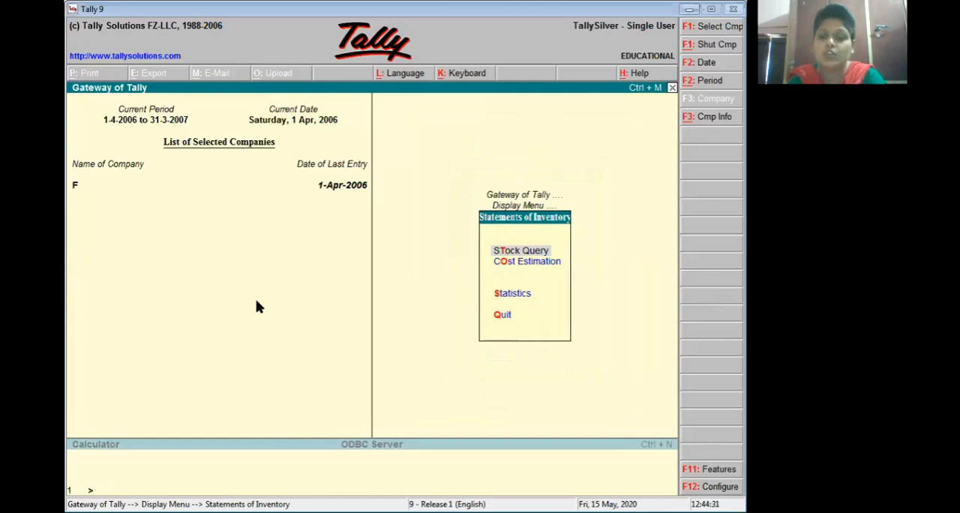
key(Return)
key(Return)
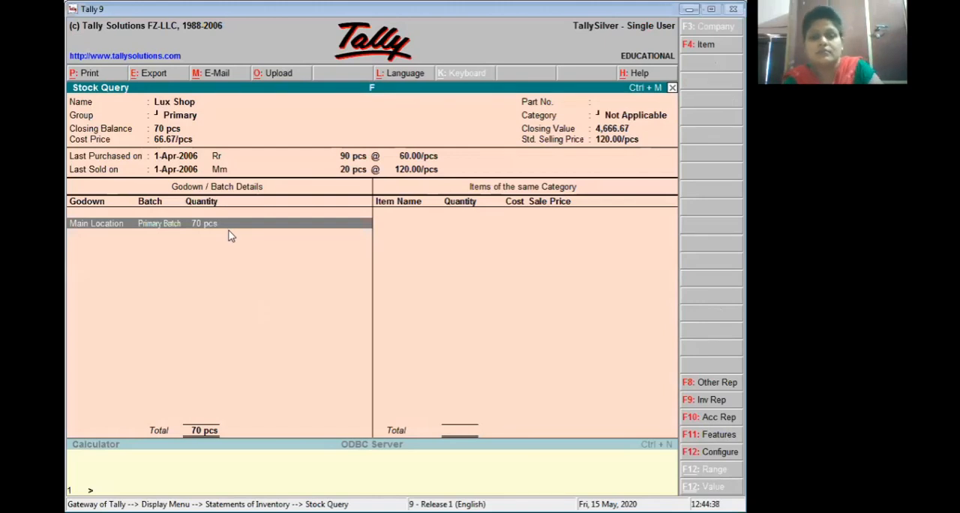
key(Escape)
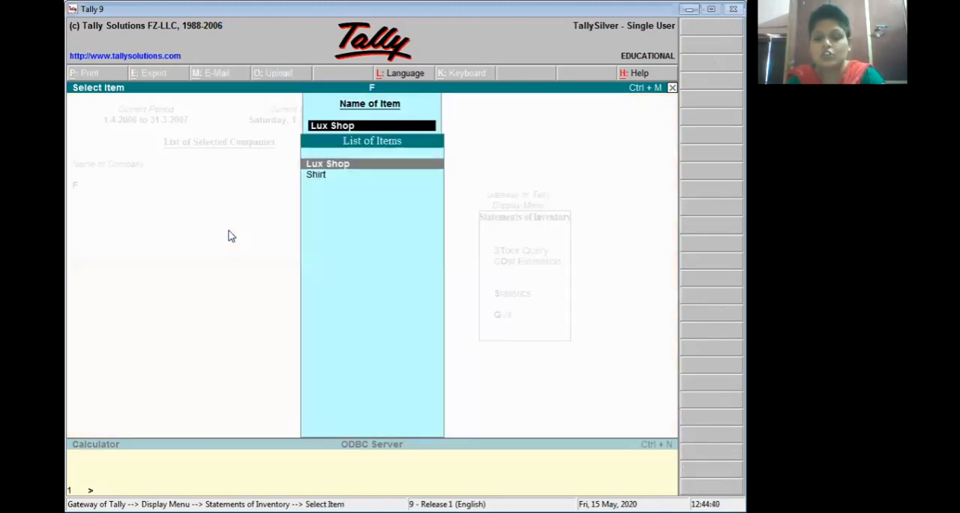
Step: Examine the Stock Query for Shirt, and return to the Gateway of Tally
key(Down)
key(Return)
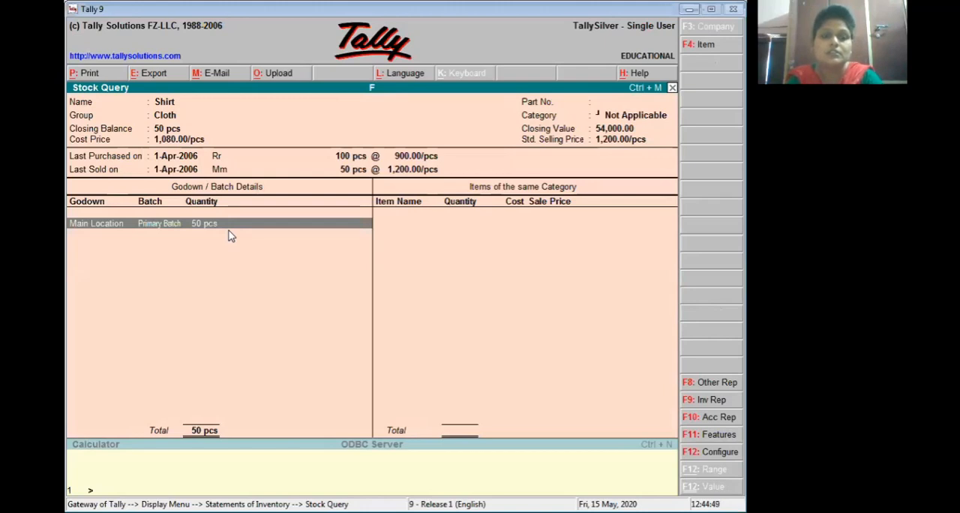
key(Escape)
key(Escape)
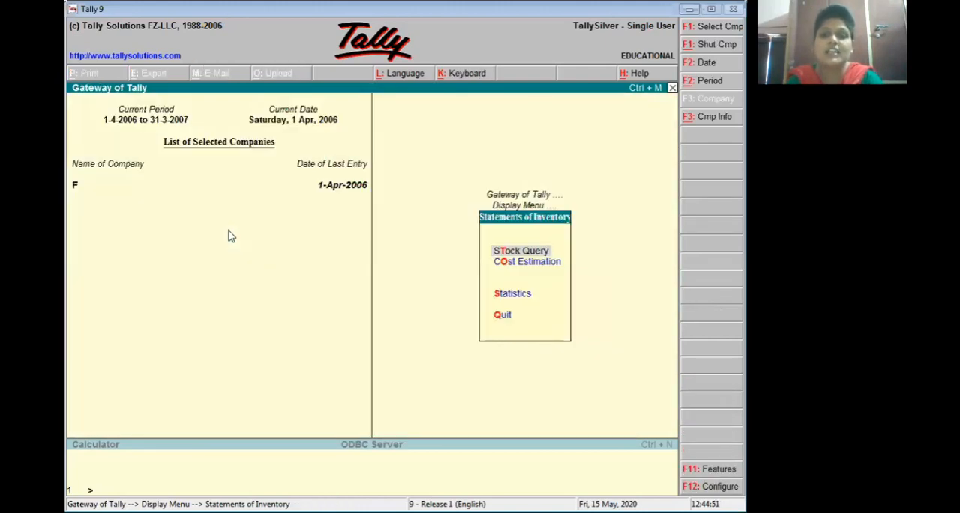
key(Escape)
key(Escape)
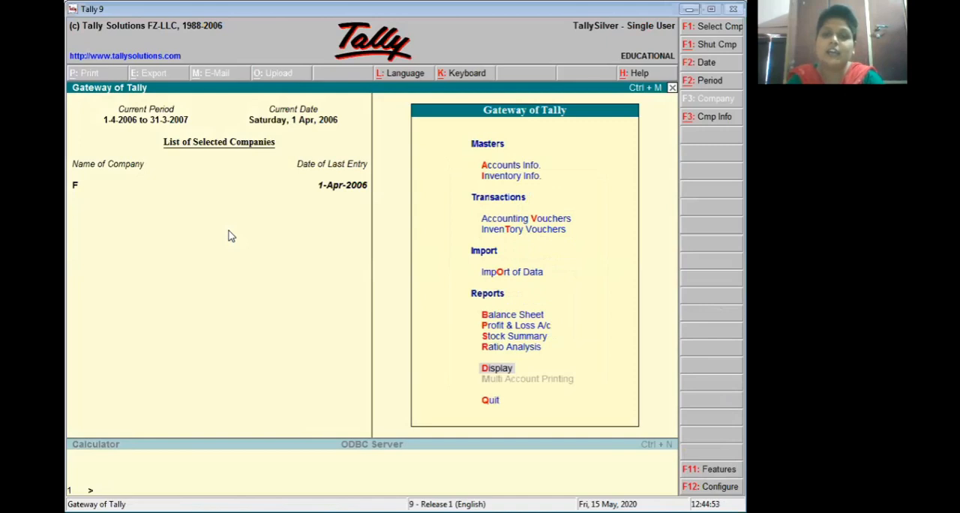